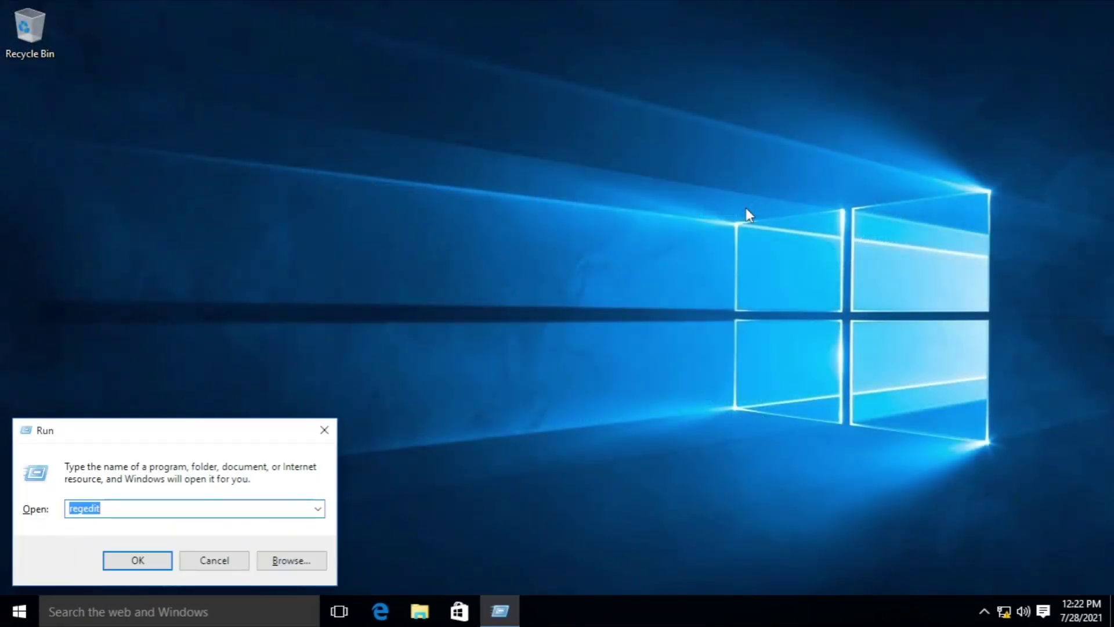
# Step: Run Registry Editor with admin rights and browse to HKLM\SOFTWARE\Microsoft\Windows\CurrentVersion\Themes
pyautogui.press('Return')
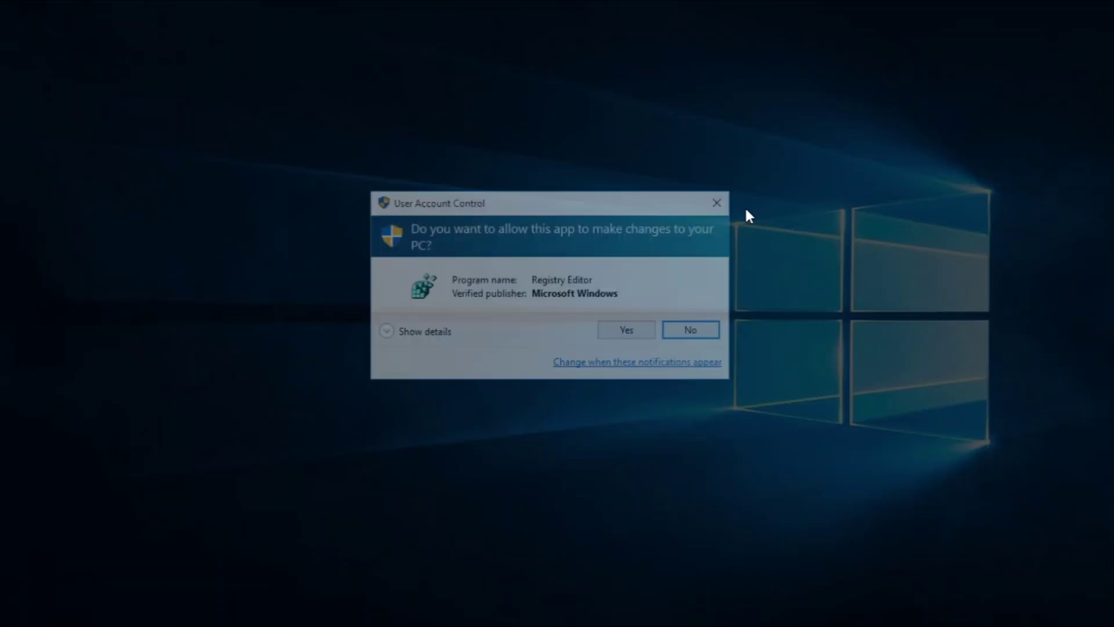
pyautogui.press('Left')
pyautogui.press('Return')
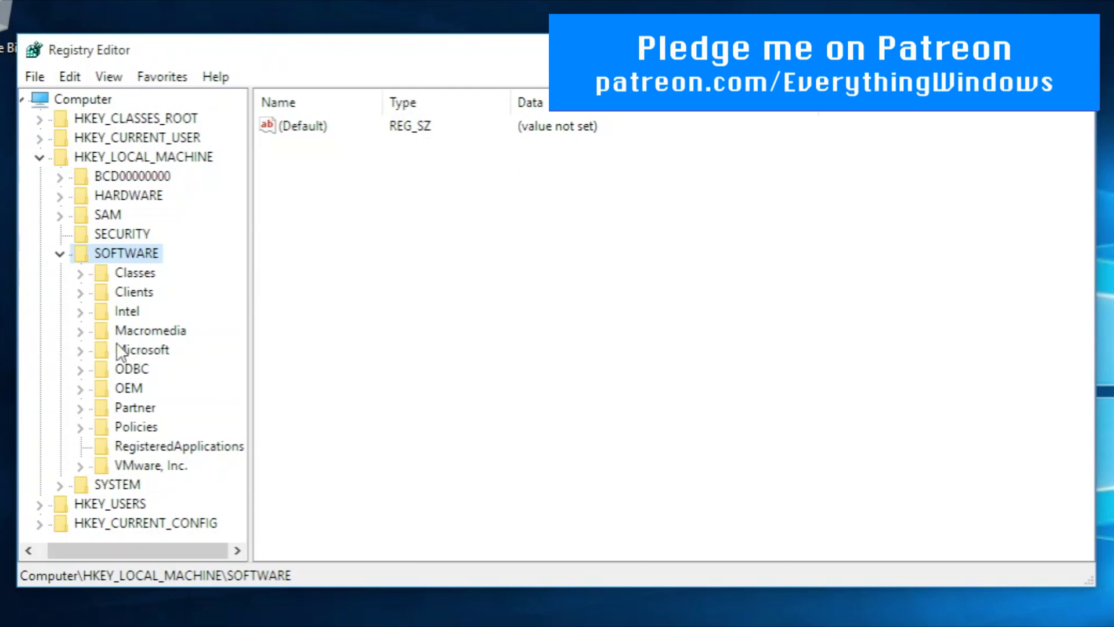
pyautogui.click(83, 349)
pyautogui.scroll(-16, 186, 378)
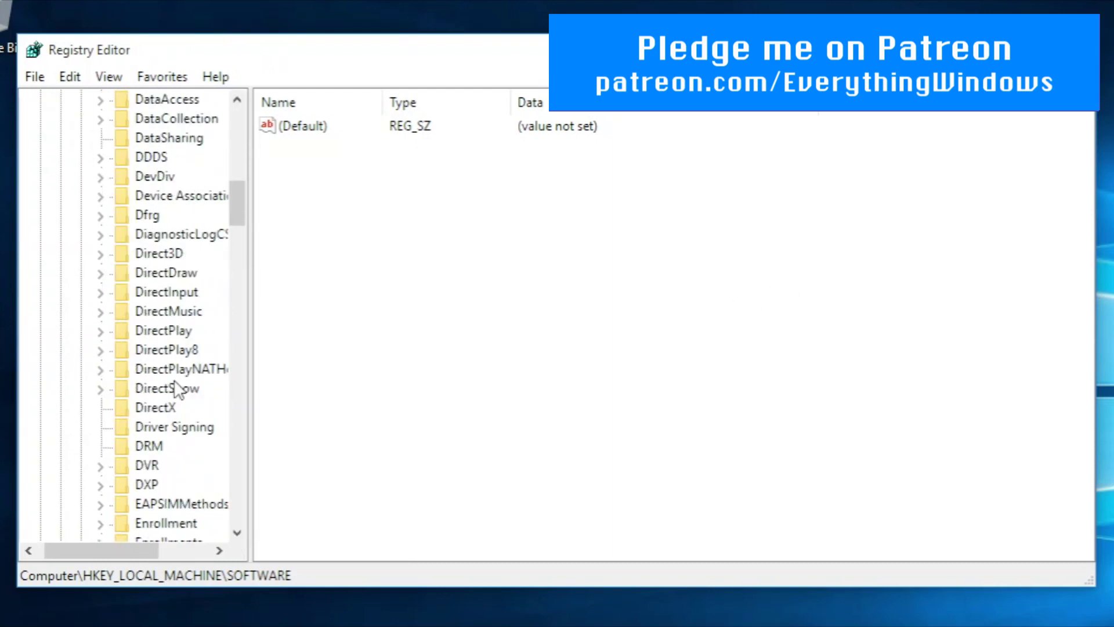
pyautogui.scroll(-20, 174, 393)
pyautogui.click(108, 426)
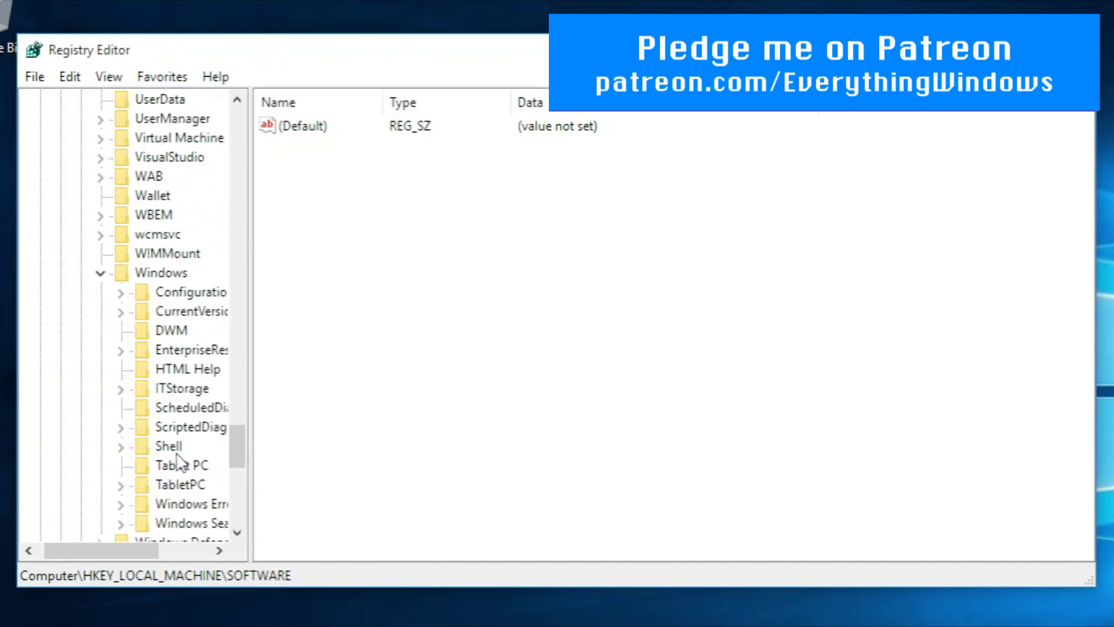
pyautogui.click(120, 312)
pyautogui.scroll(-20, 191, 468)
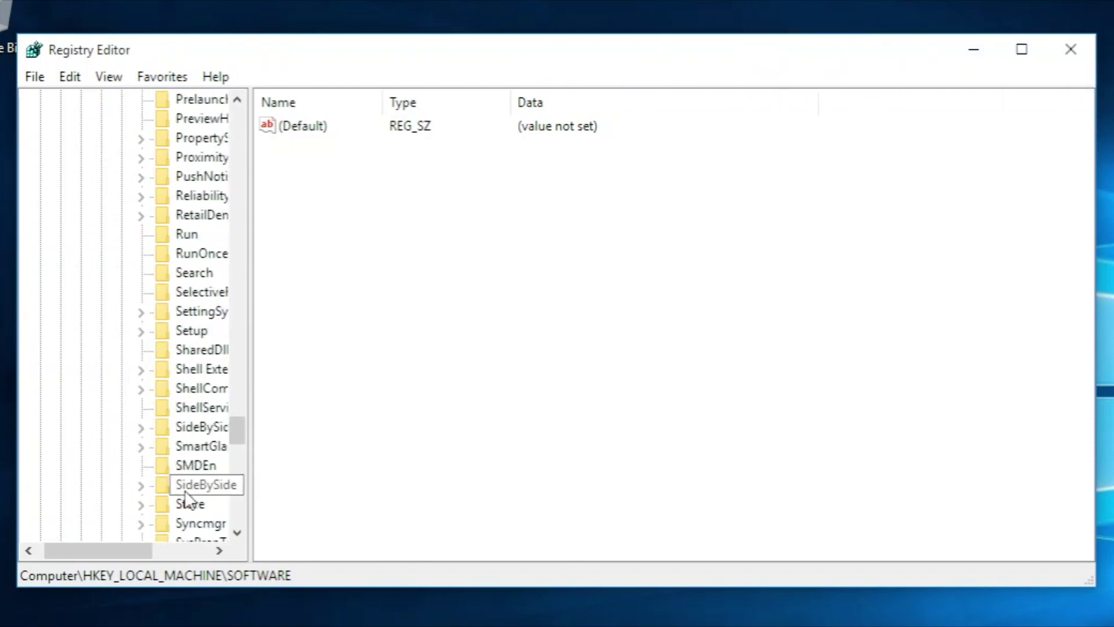
pyautogui.click(141, 274)
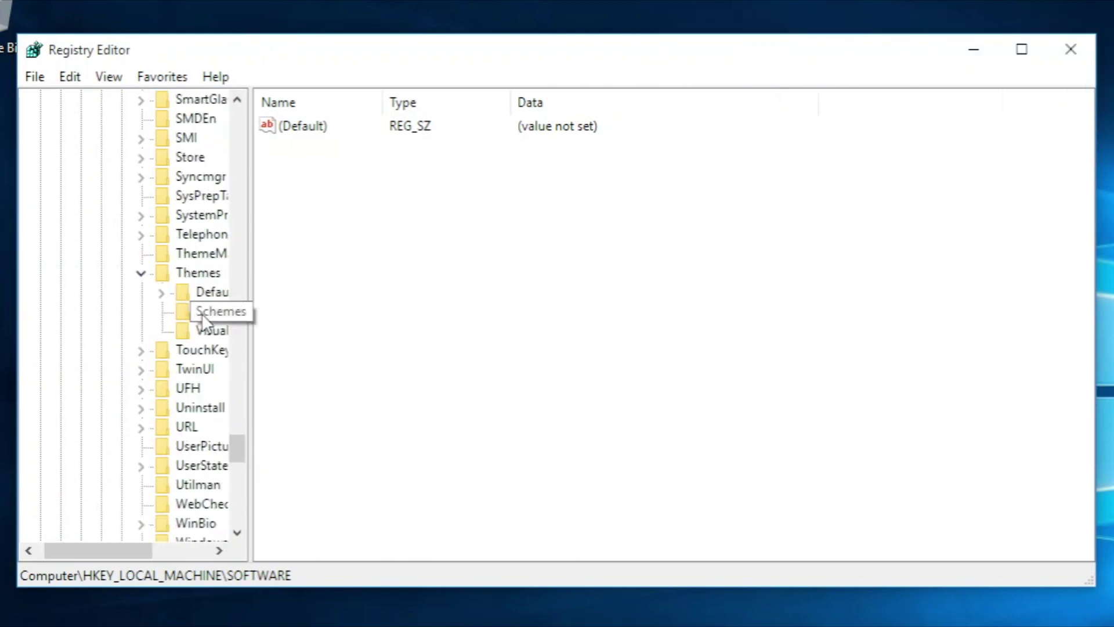
pyautogui.click(197, 273)
# Step: Create a Personalize key under HKLM Themes holding a DWORD value AppsUseLightTheme
pyautogui.rightClick(206, 272)
pyautogui.moveTo(259, 309)
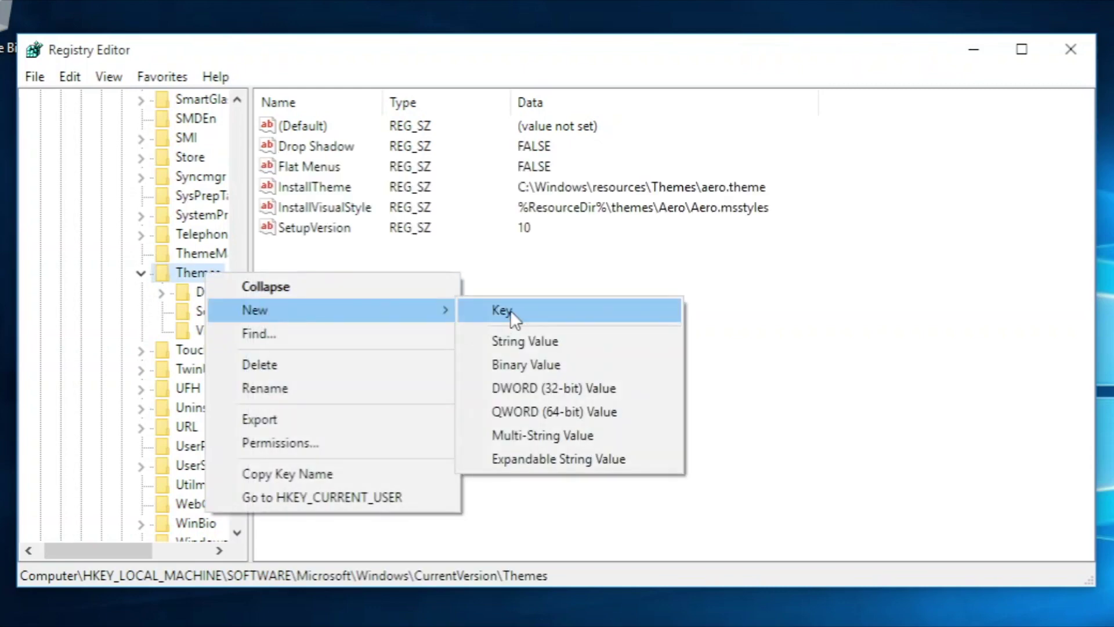
pyautogui.click(510, 309)
pyautogui.write('Personalize')
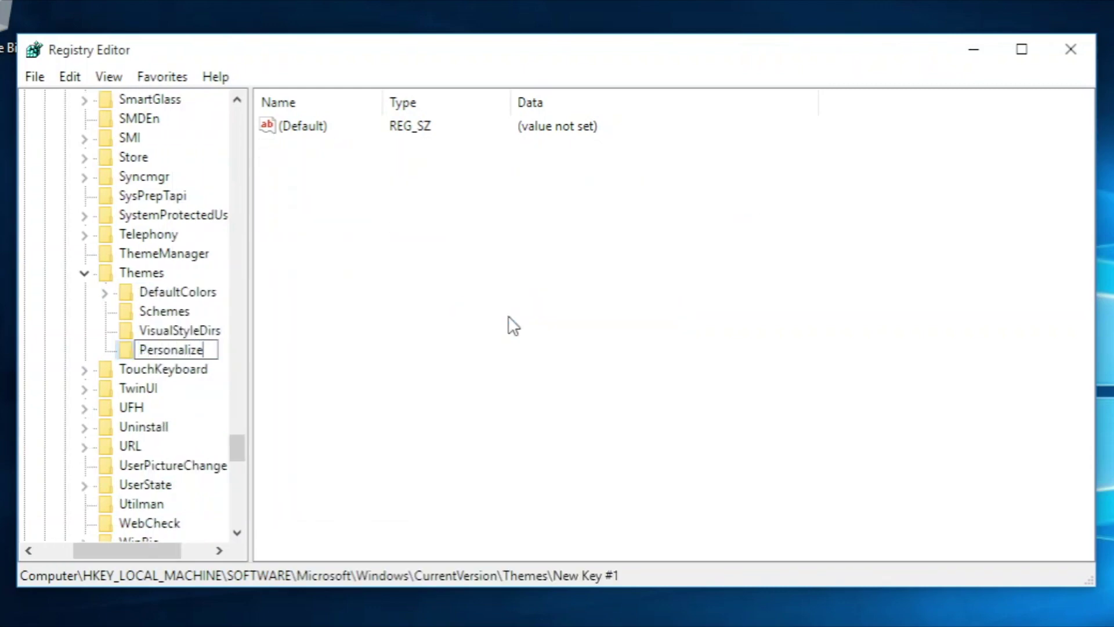
pyautogui.press('Return')
pyautogui.rightClick(411, 176)
pyautogui.moveTo(505, 189)
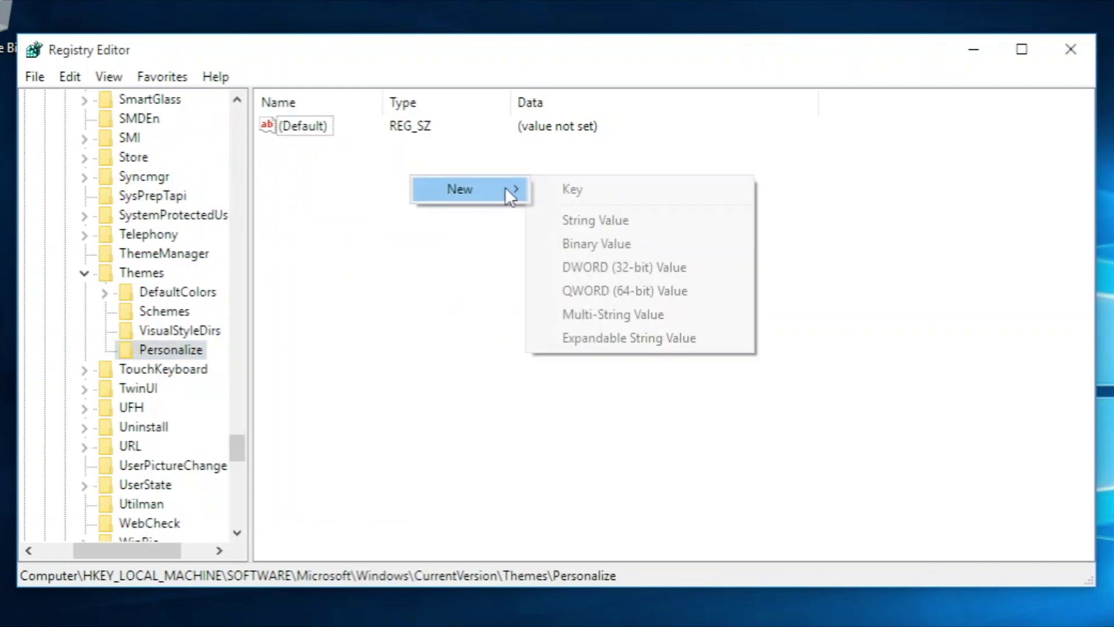
pyautogui.click(573, 265)
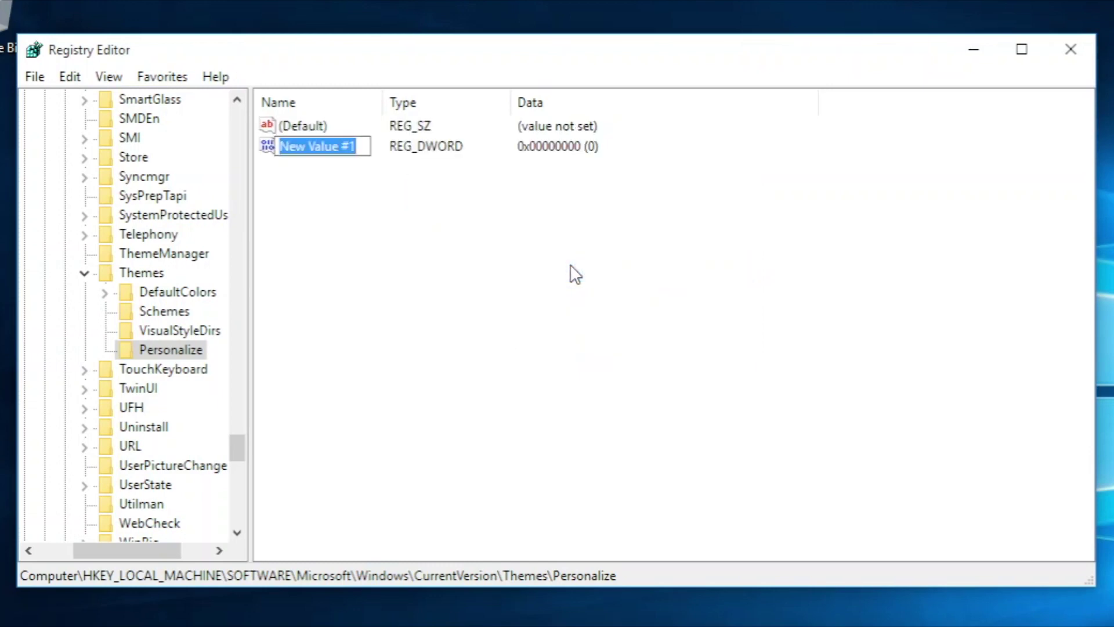
pyautogui.write('AppsUseLightTheme')
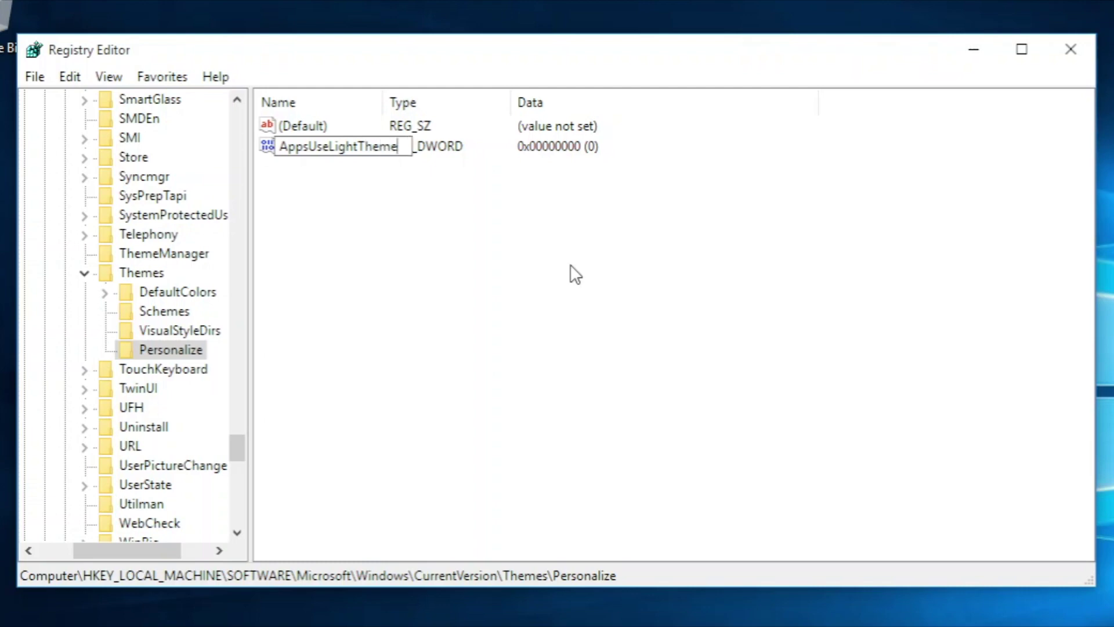
pyautogui.press('Return')
# Step: Browse to HKEY_CURRENT_USER's CurrentVersion\Themes\Personalize key
pyautogui.scroll(20, 145, 313)
pyautogui.click(51, 137)
pyautogui.scroll(-8, 139, 421)
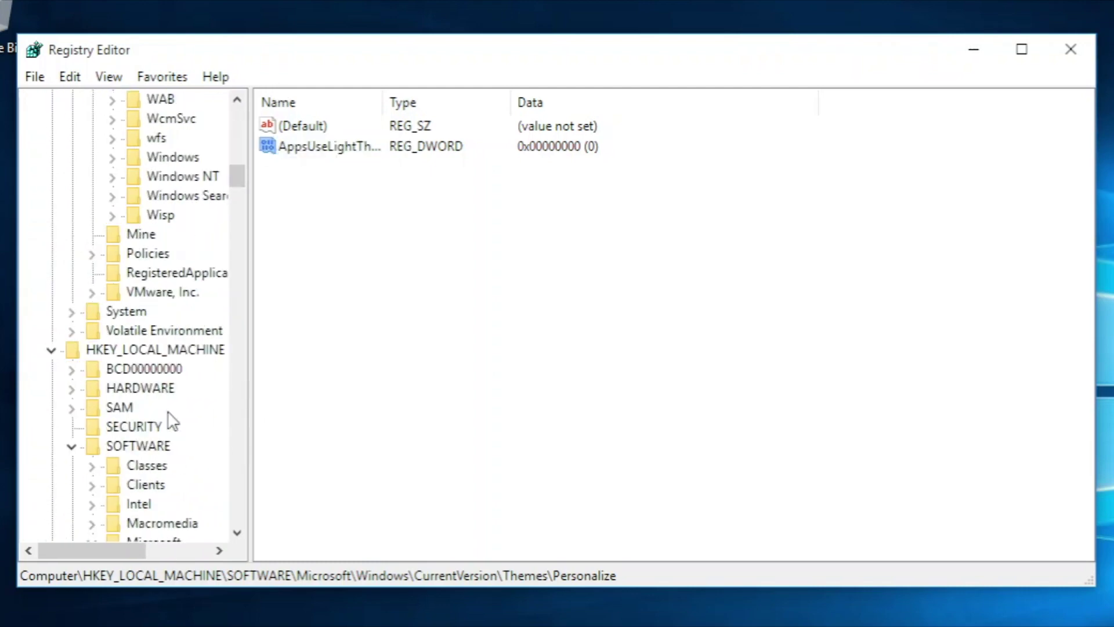
pyautogui.scroll(1, 122, 220)
pyautogui.click(116, 216)
pyautogui.scroll(-9, 218, 290)
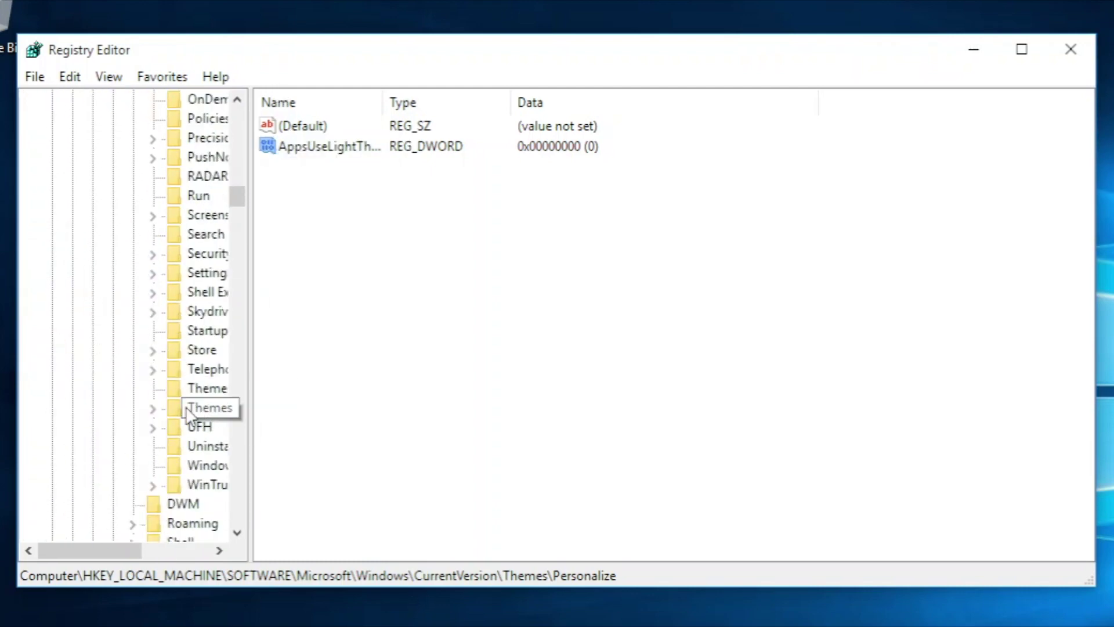
pyautogui.doubleClick(192, 406)
pyautogui.click(212, 448)
# Step: Add an AppsUseLightTheme DWORD (0) to the current user's Personalize key
pyautogui.rightClick(320, 186)
pyautogui.moveTo(394, 197)
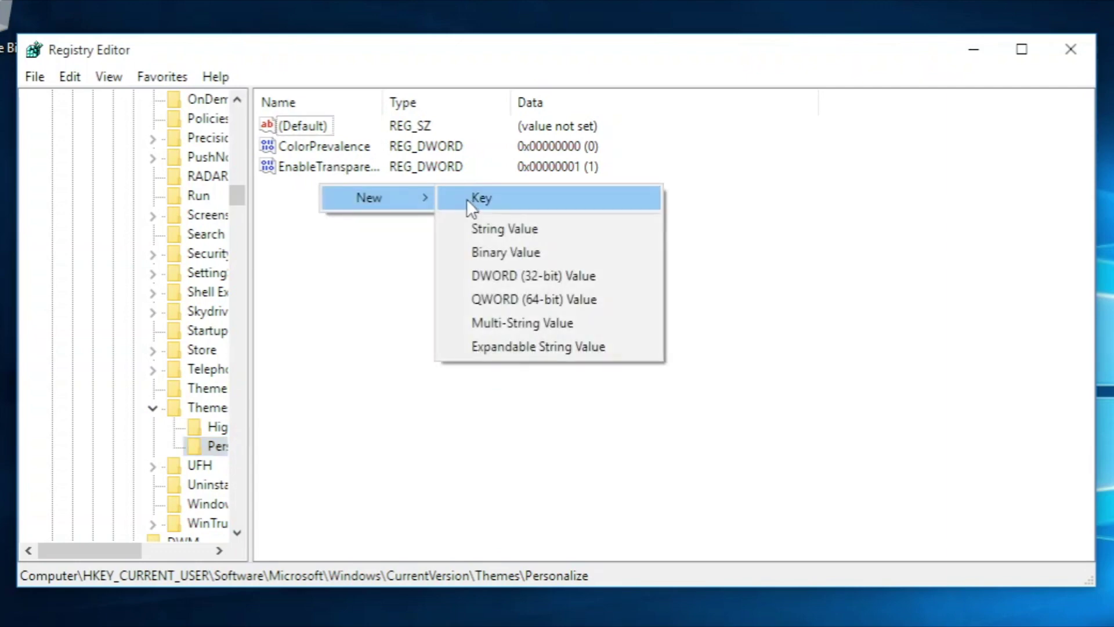
pyautogui.click(485, 273)
pyautogui.write('AppsUseLigh')
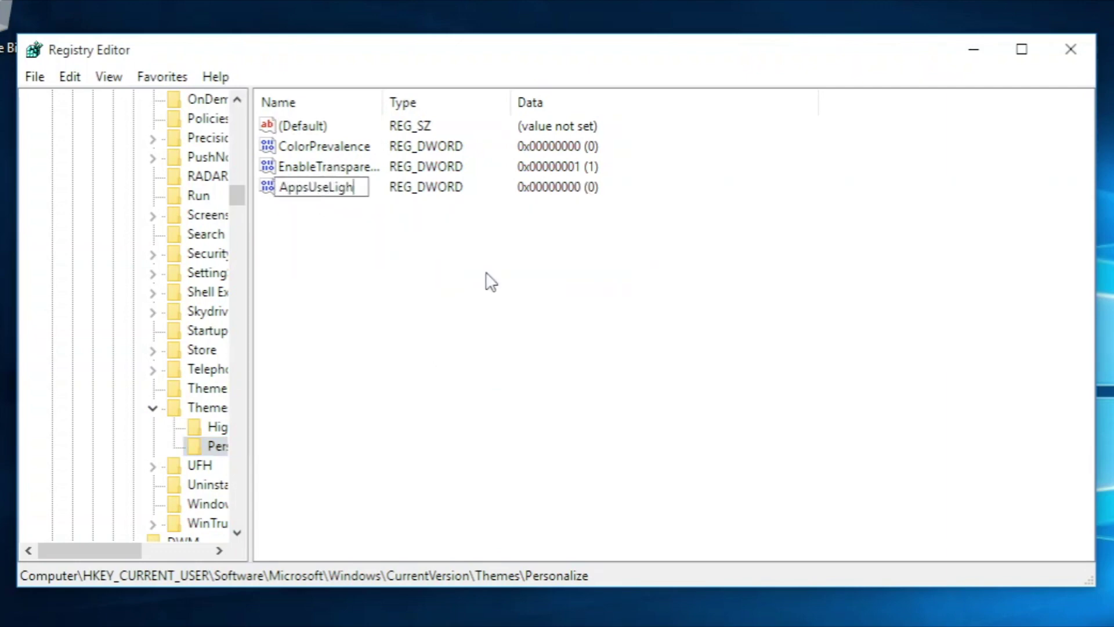
pyautogui.write('tTheme')
pyautogui.press('Return')
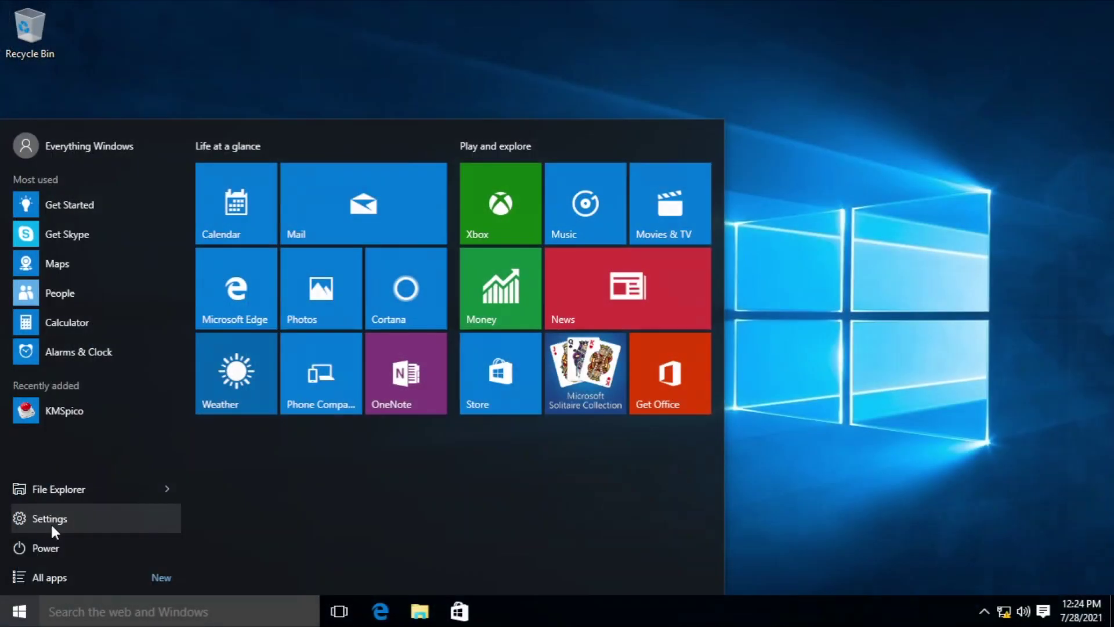
pyautogui.click(51, 526)
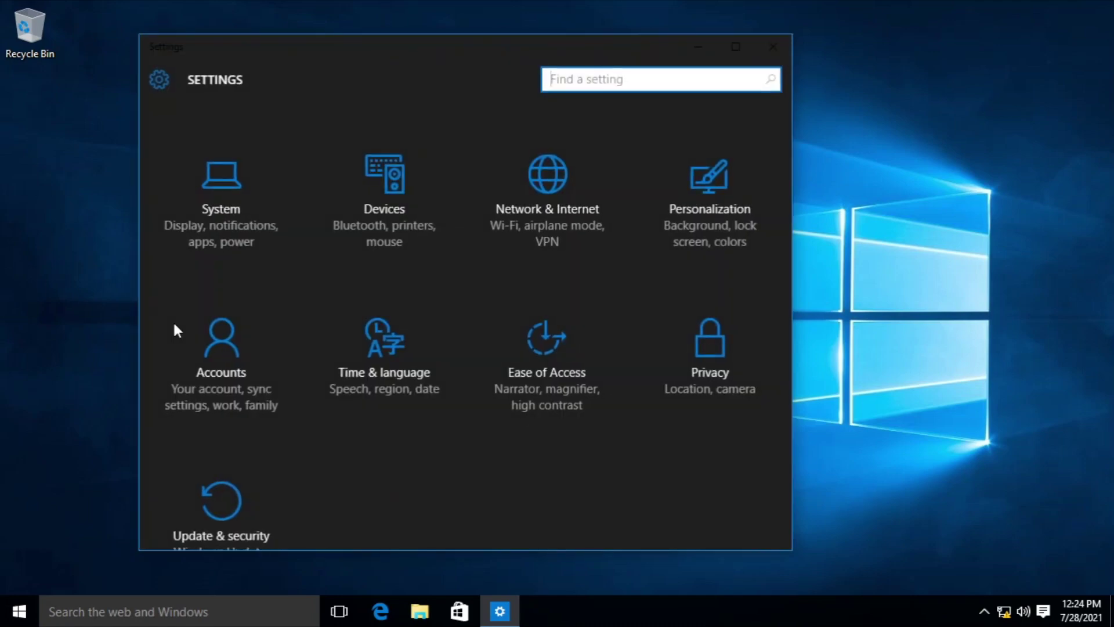
# Step: Maximize the now dark-themed Settings window
pyautogui.click(735, 46)
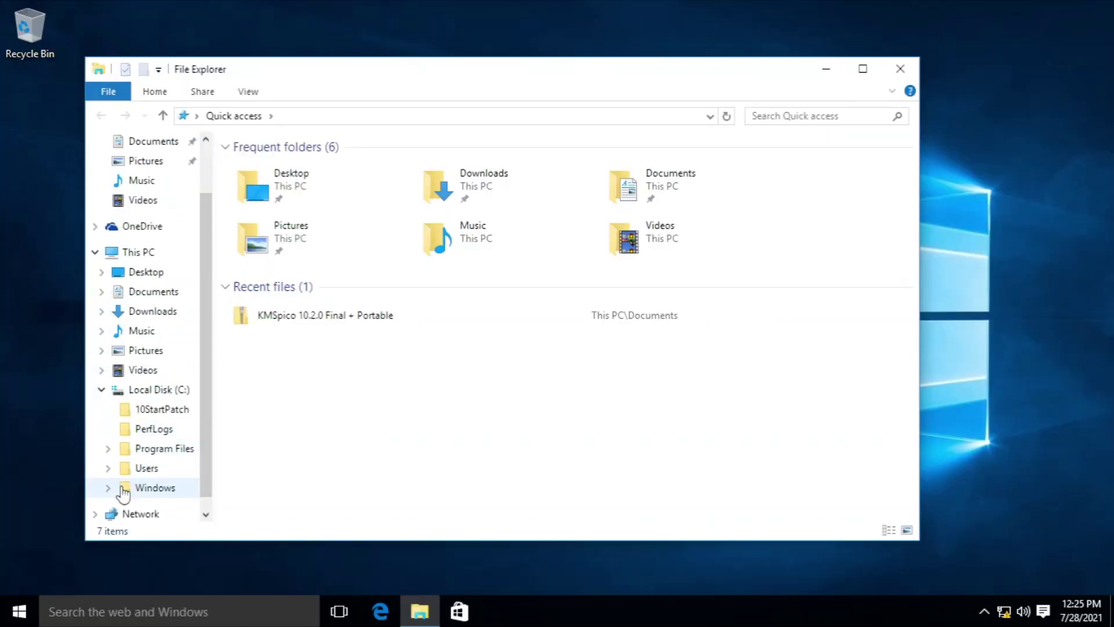
# Step: Copy the aero folder in C:\Windows\Resources\Themes and rename the copy to windows
pyautogui.scroll(-15, 152, 487)
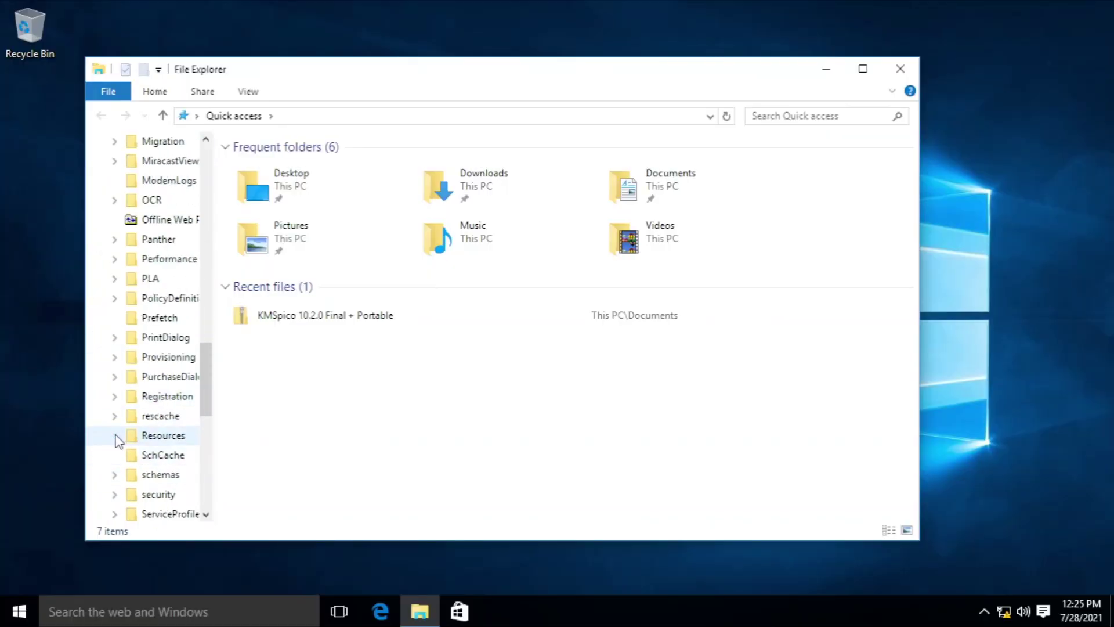
pyautogui.click(115, 435)
pyautogui.click(169, 498)
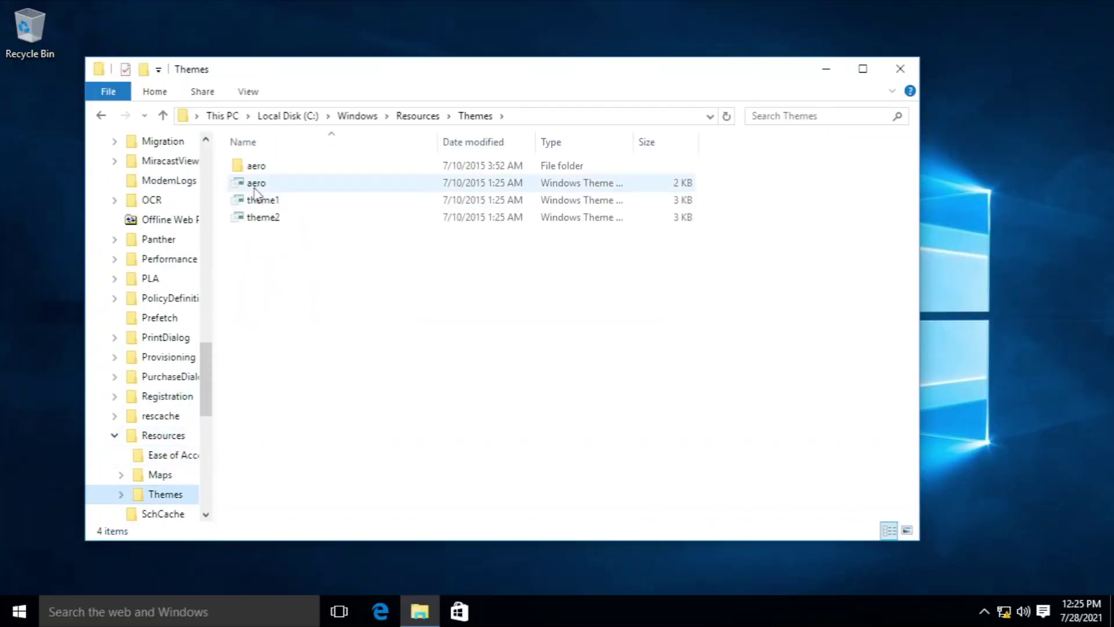
pyautogui.click(257, 167)
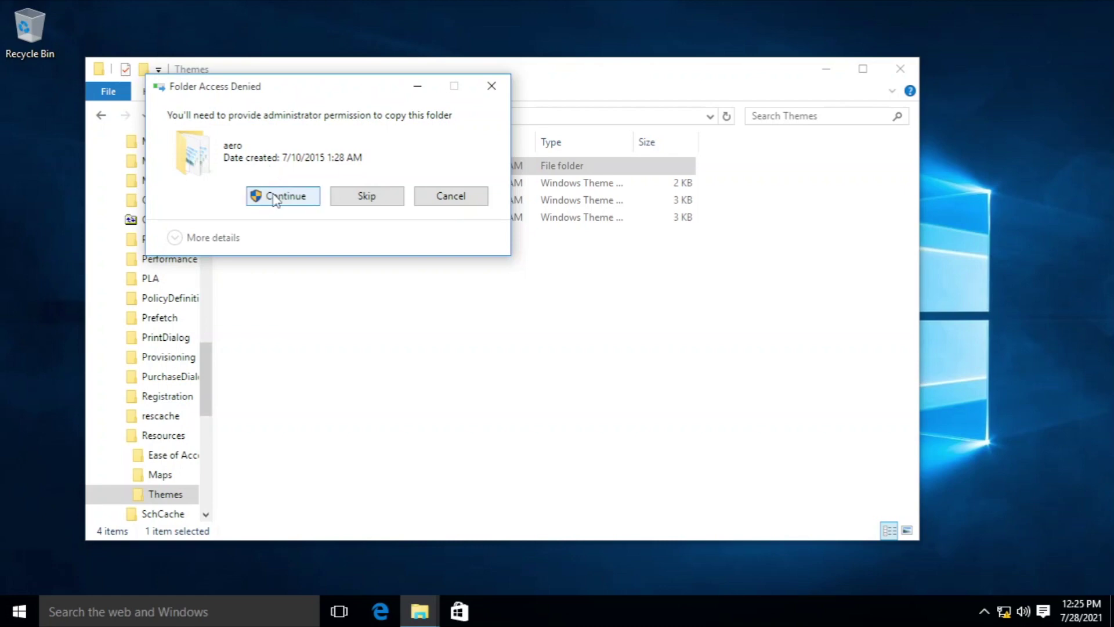
pyautogui.click(280, 198)
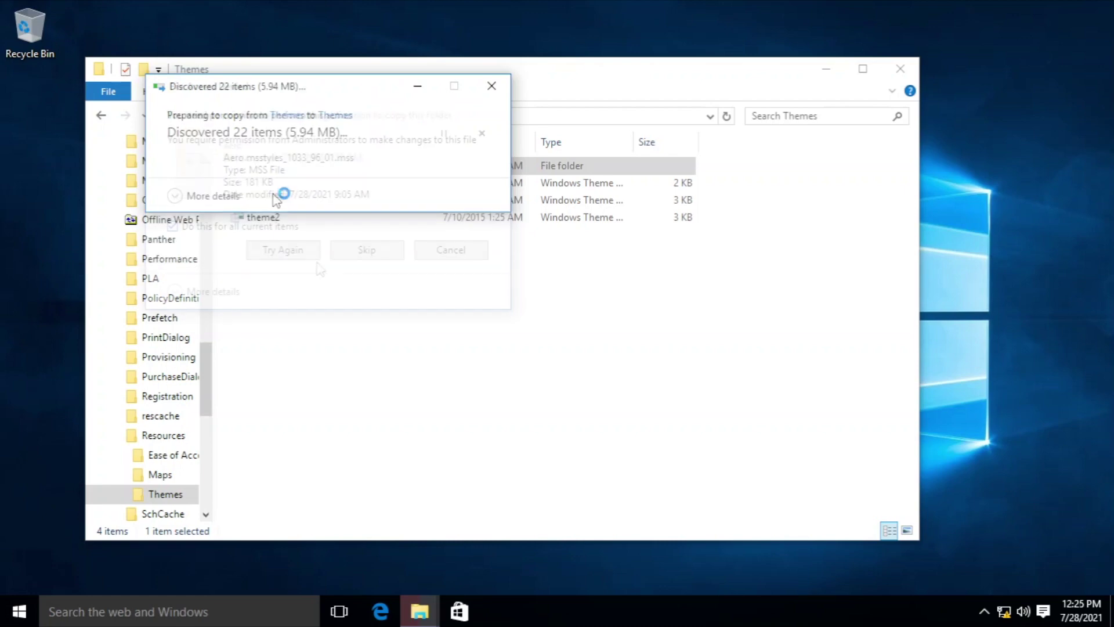
pyautogui.click(360, 255)
pyautogui.click(273, 235)
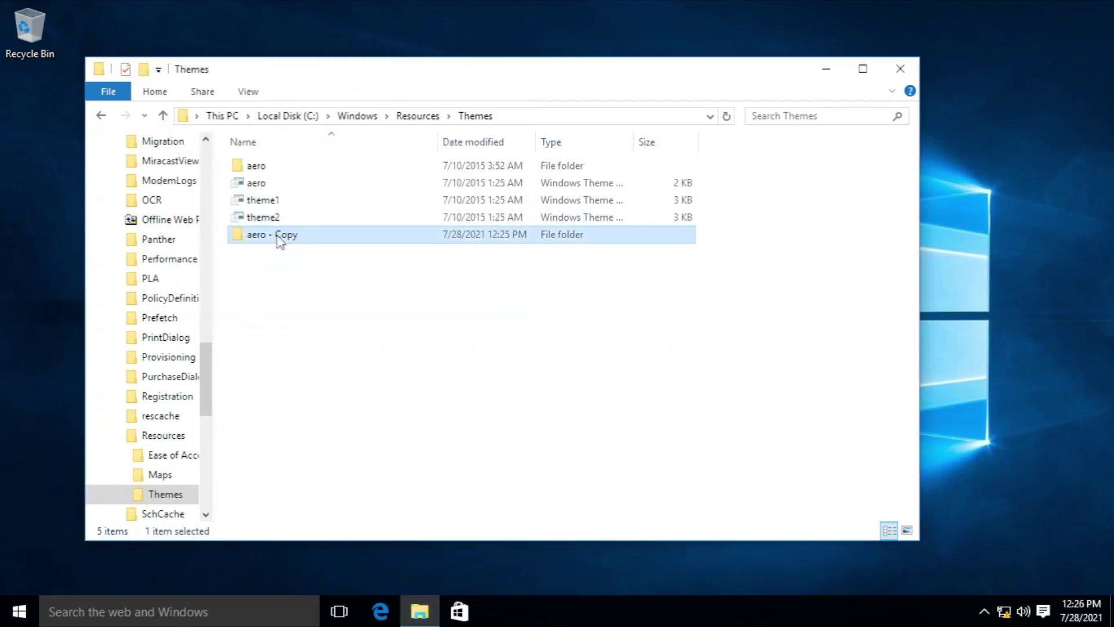
pyautogui.click(278, 235)
pyautogui.write('windows')
pyautogui.press('Return')
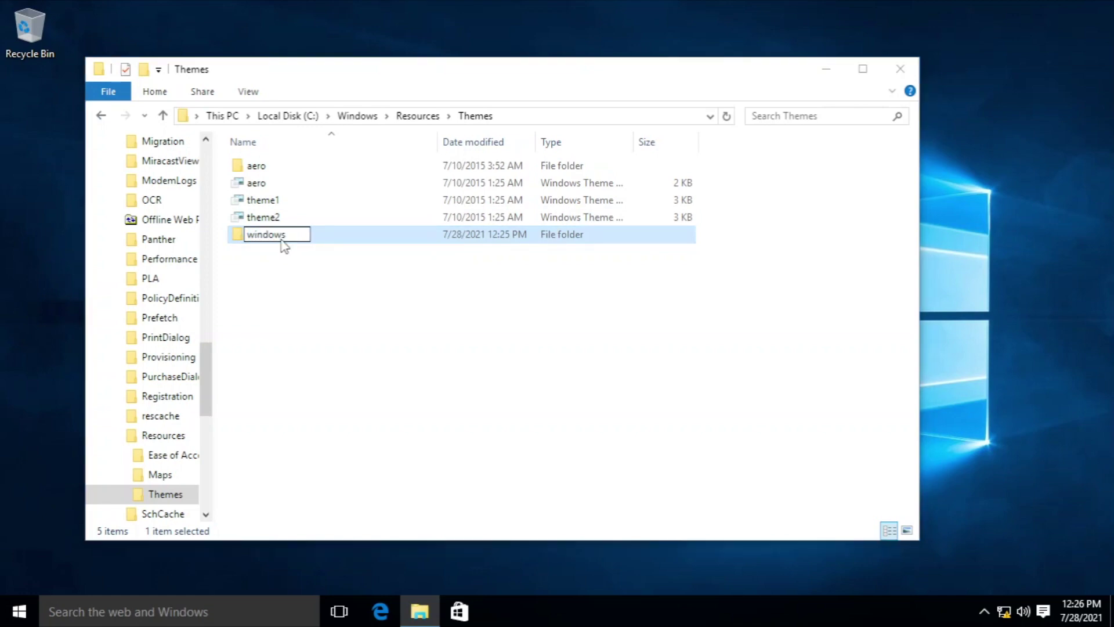
pyautogui.click(508, 368)
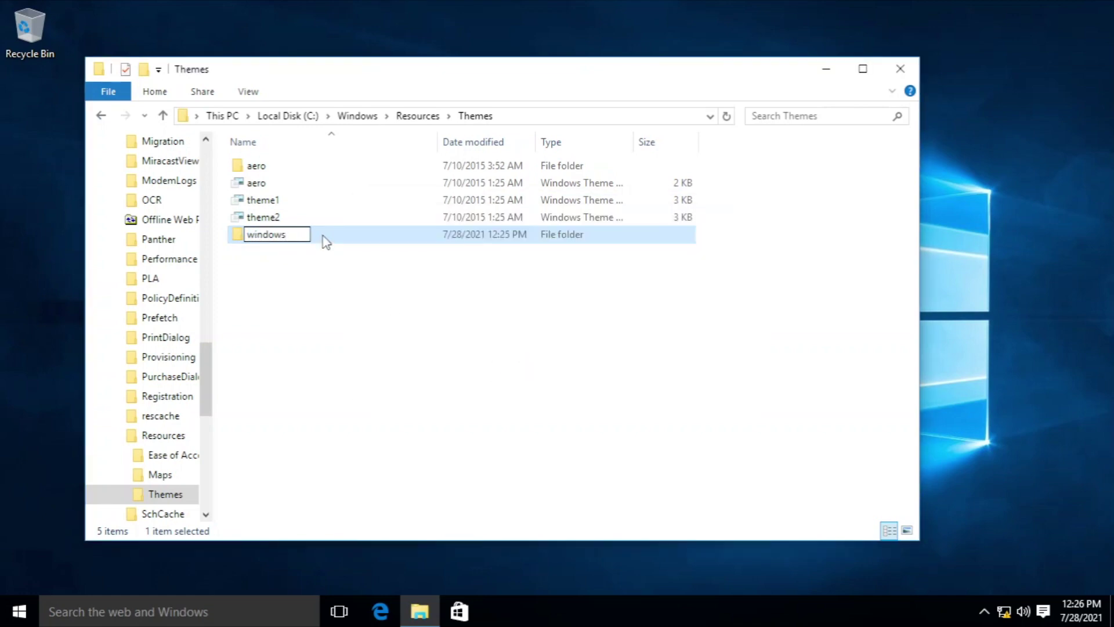
# Step: Rename aero.msstyles to windows.msstyles and begin renaming en-US\aero.msstyles.mui to windows
pyautogui.doubleClick(284, 183)
pyautogui.click(262, 218)
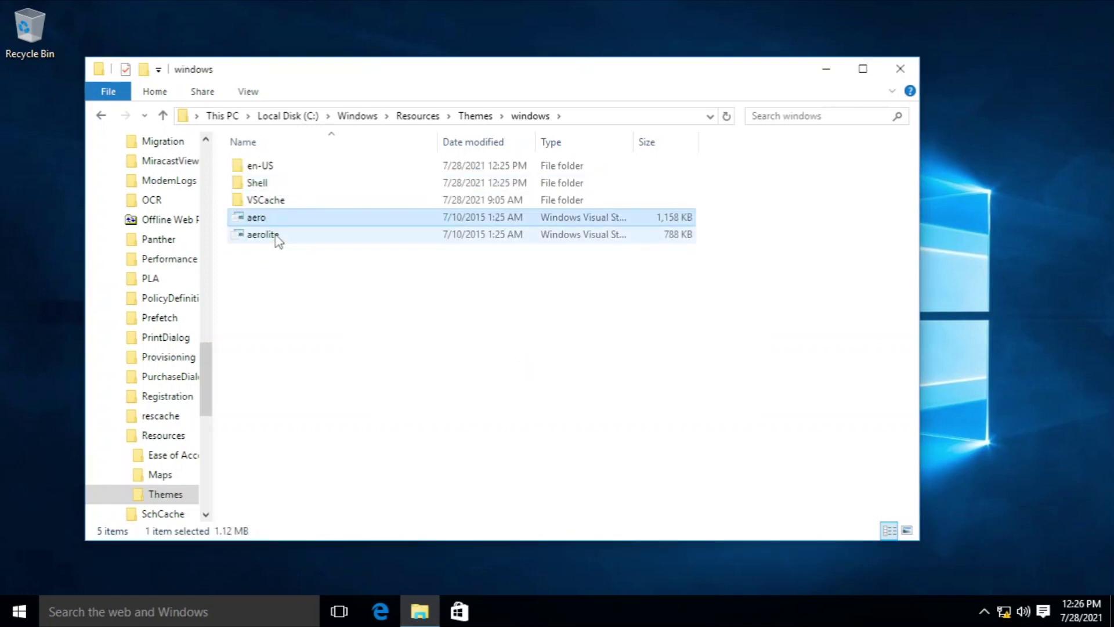
pyautogui.press('F2')
pyautogui.write('windows')
pyautogui.press('Return')
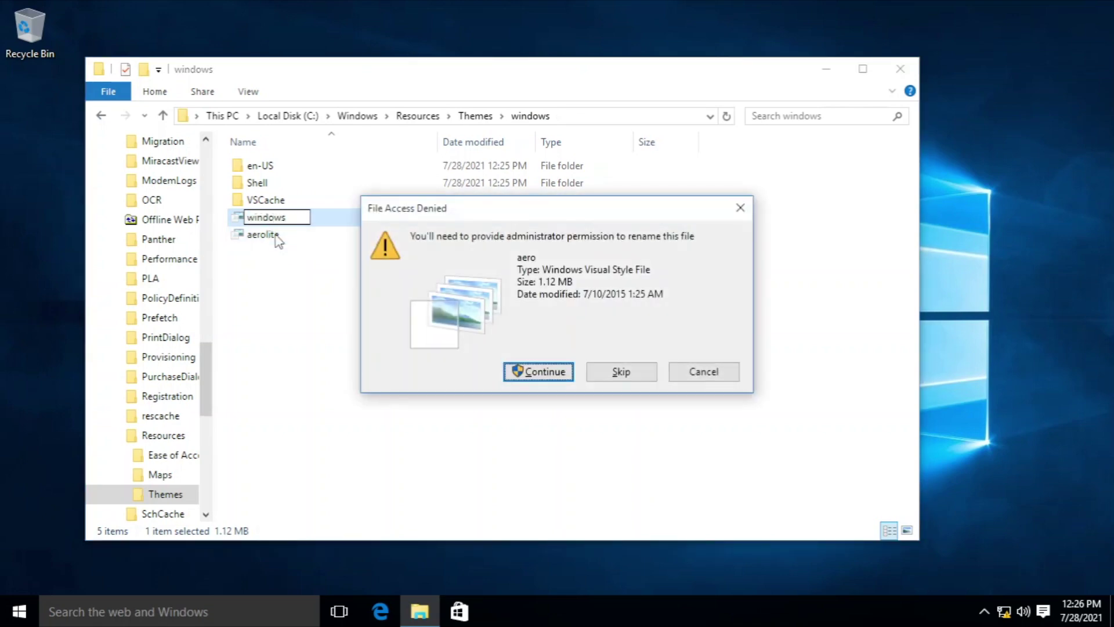
pyautogui.press('Return')
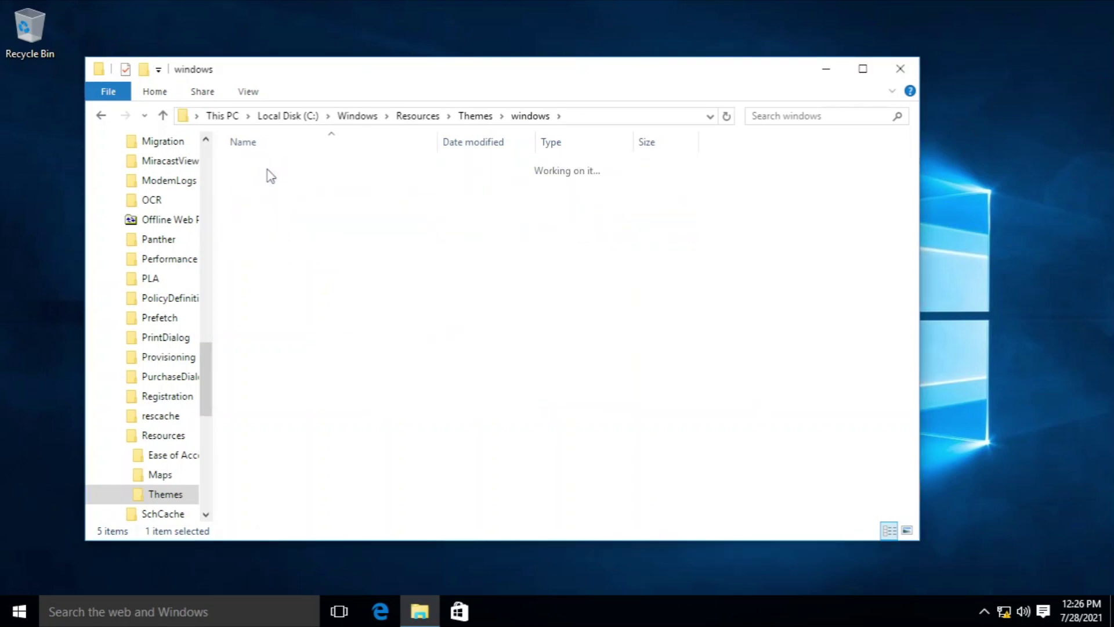
pyautogui.doubleClick(268, 170)
pyautogui.press('F2')
pyautogui.write('windows.msstyles.mui')
pyautogui.press('Return')
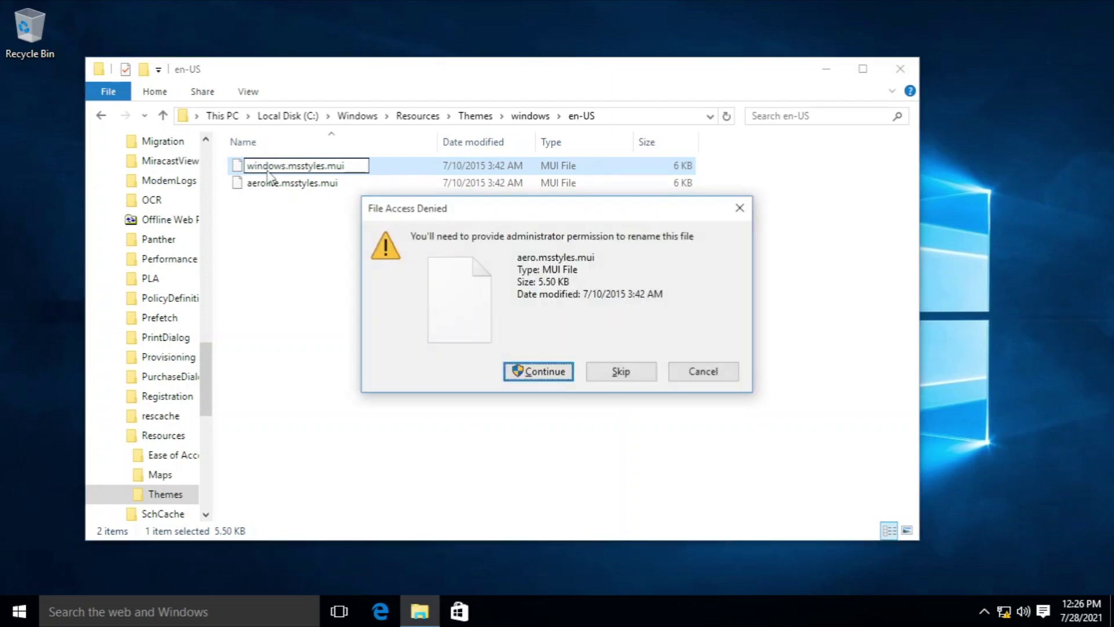
# Step: Finish renaming the en-US file to windows.msstyles.mui and return to the Themes folder
pyautogui.press('Return')
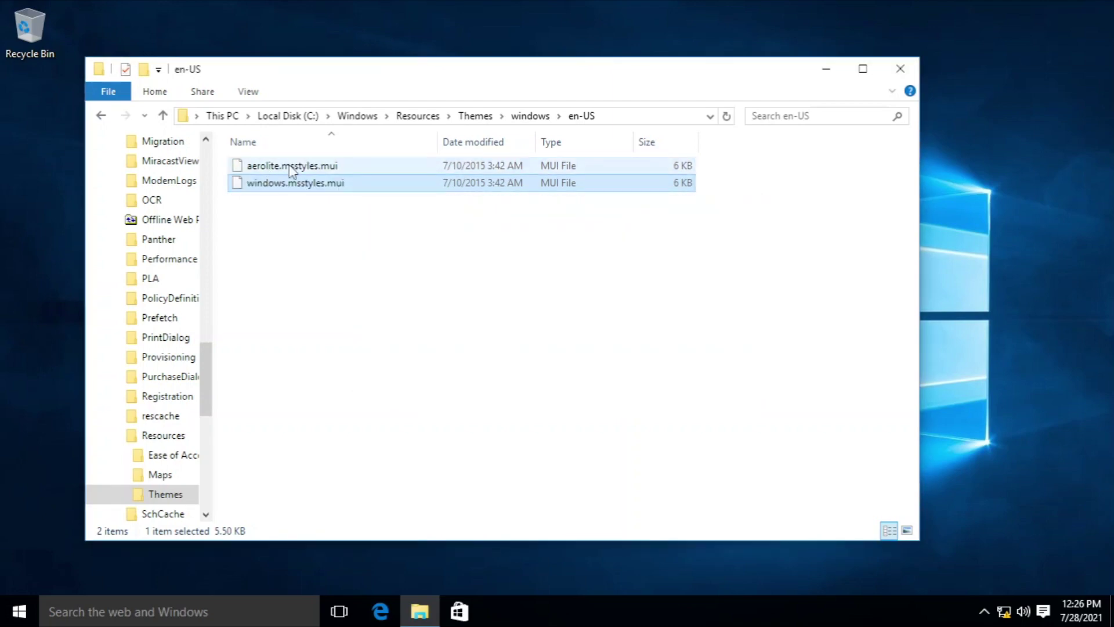
pyautogui.click(530, 116)
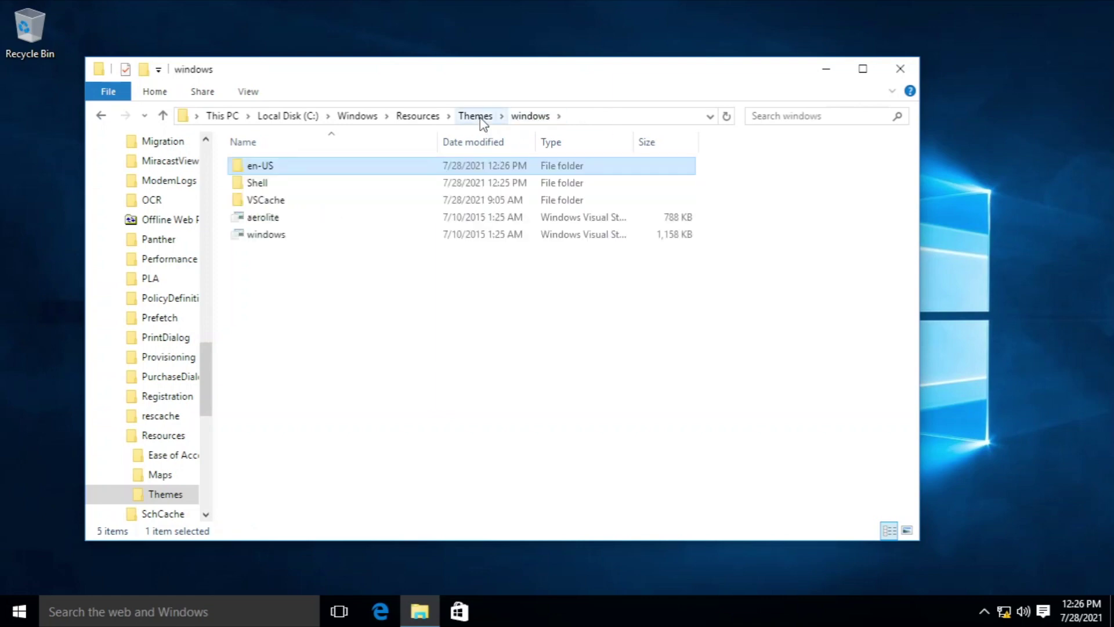
pyautogui.click(476, 116)
# Step: Duplicate aero.theme in Themes and rename the copy to windows
pyautogui.click(261, 202)
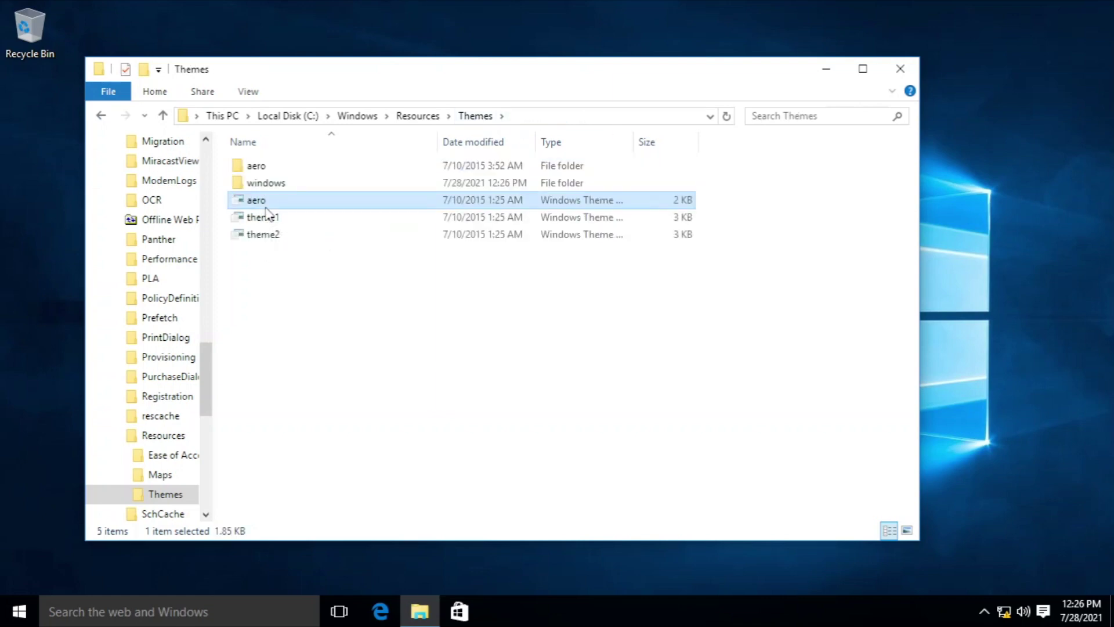
pyautogui.hotkey('ctrl', 'v')
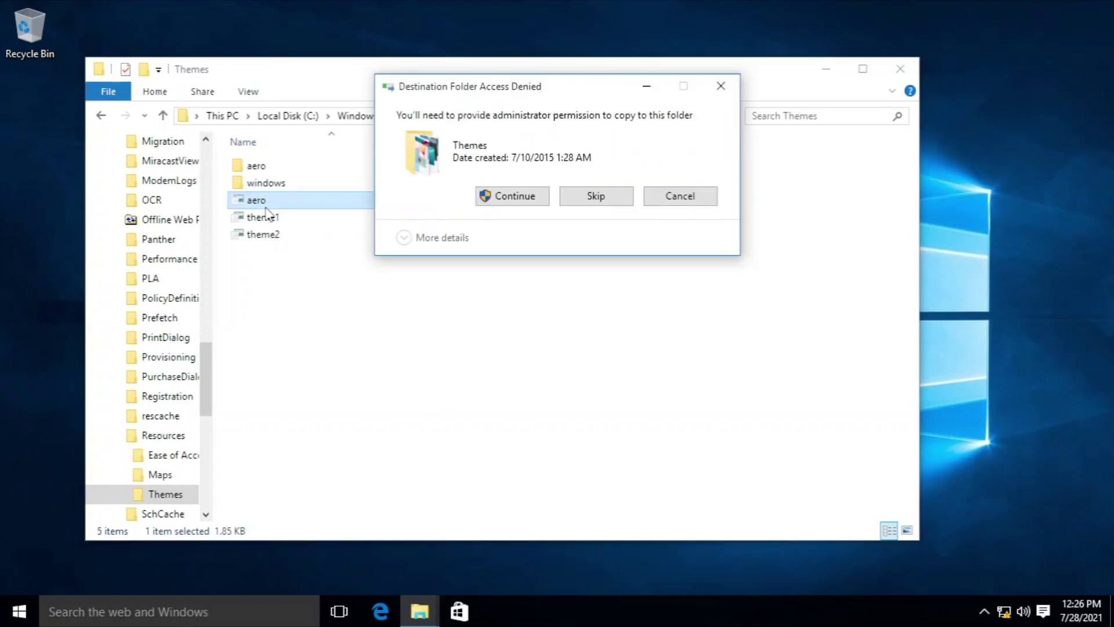
pyautogui.click(498, 198)
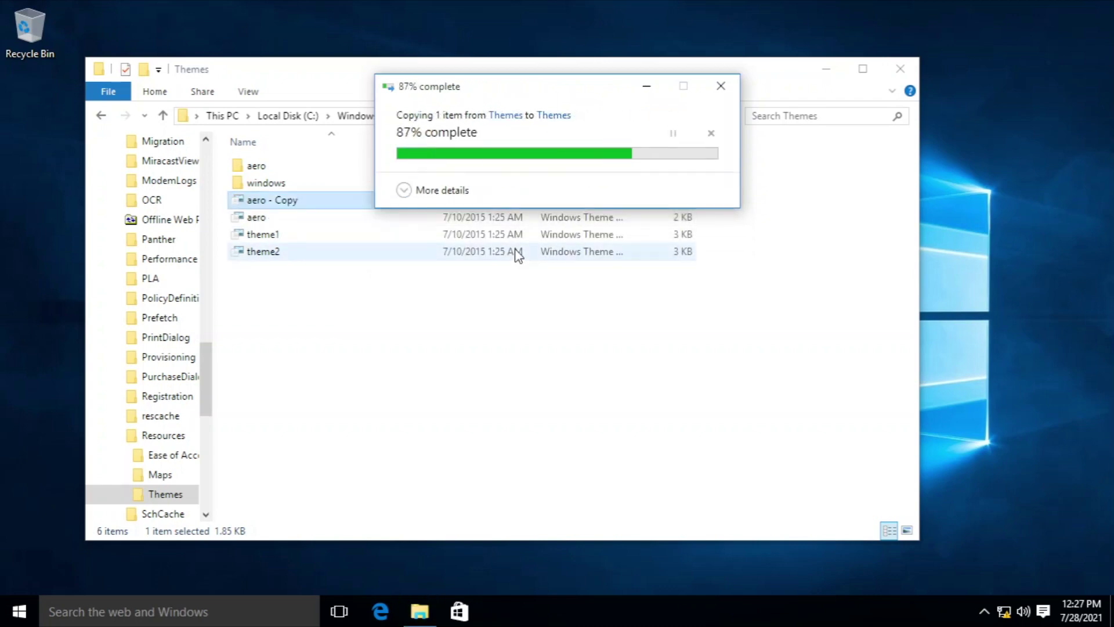
pyautogui.press('F2')
pyautogui.write('w')
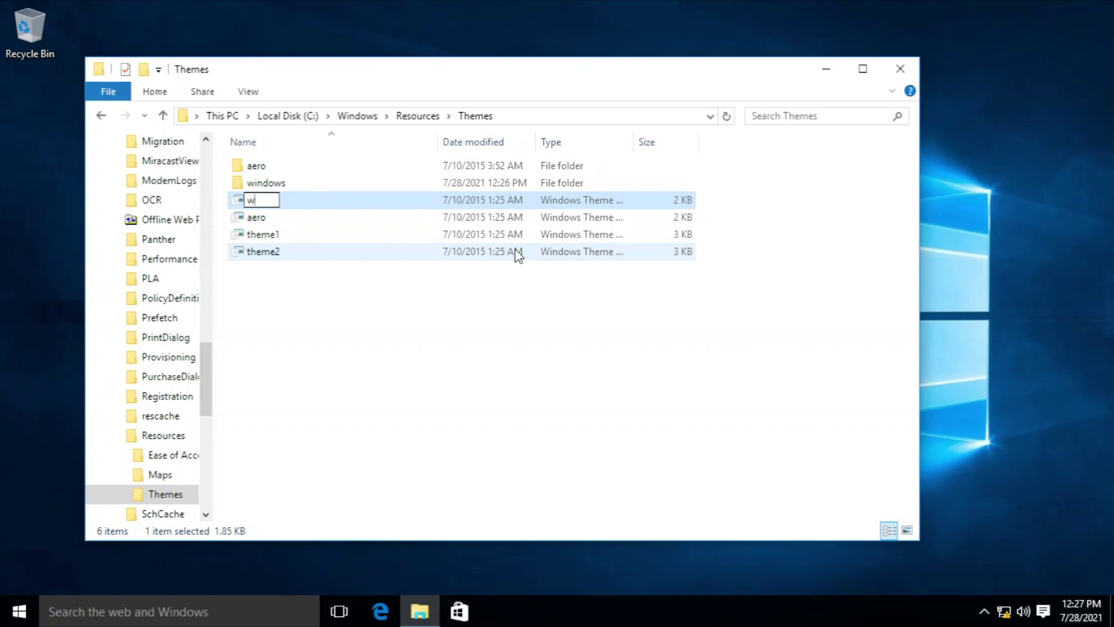
pyautogui.write('indows')
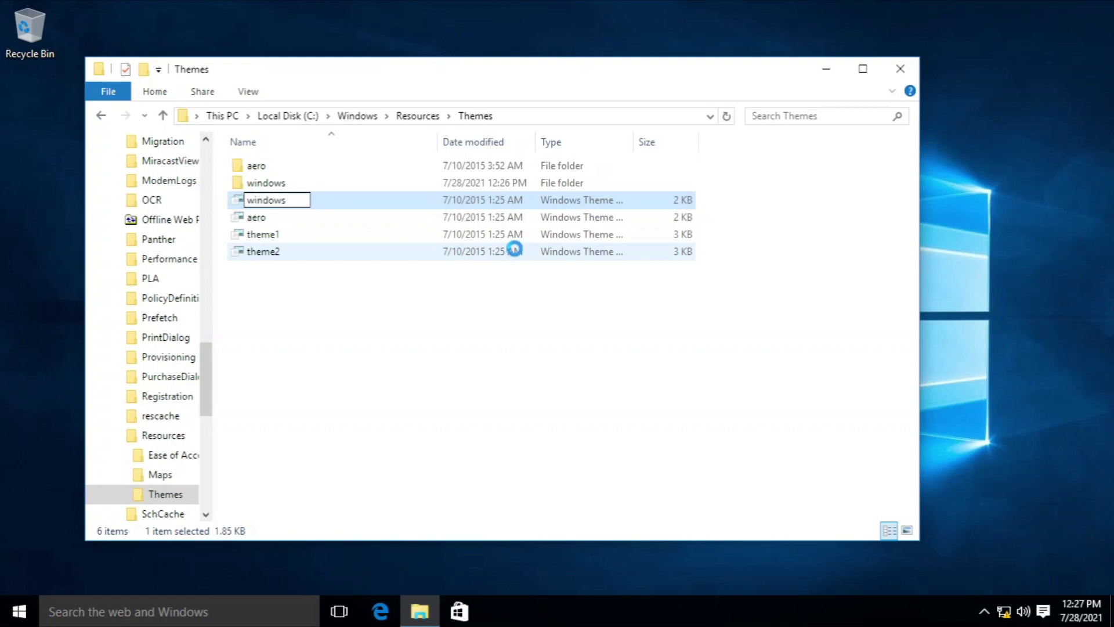
pyautogui.press('Return')
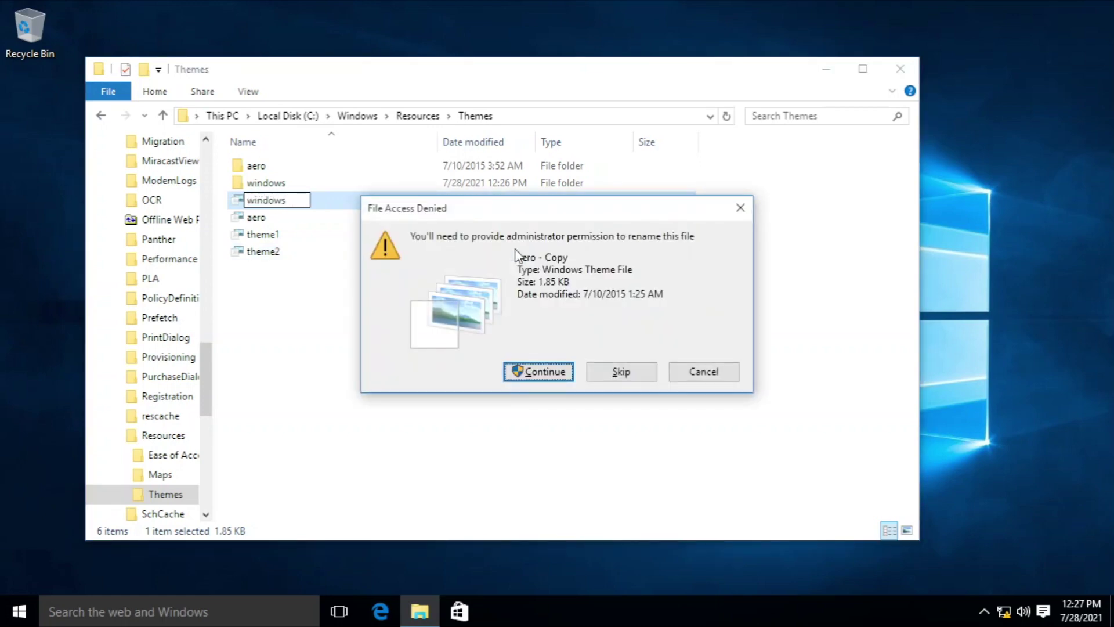
pyautogui.press('Return')
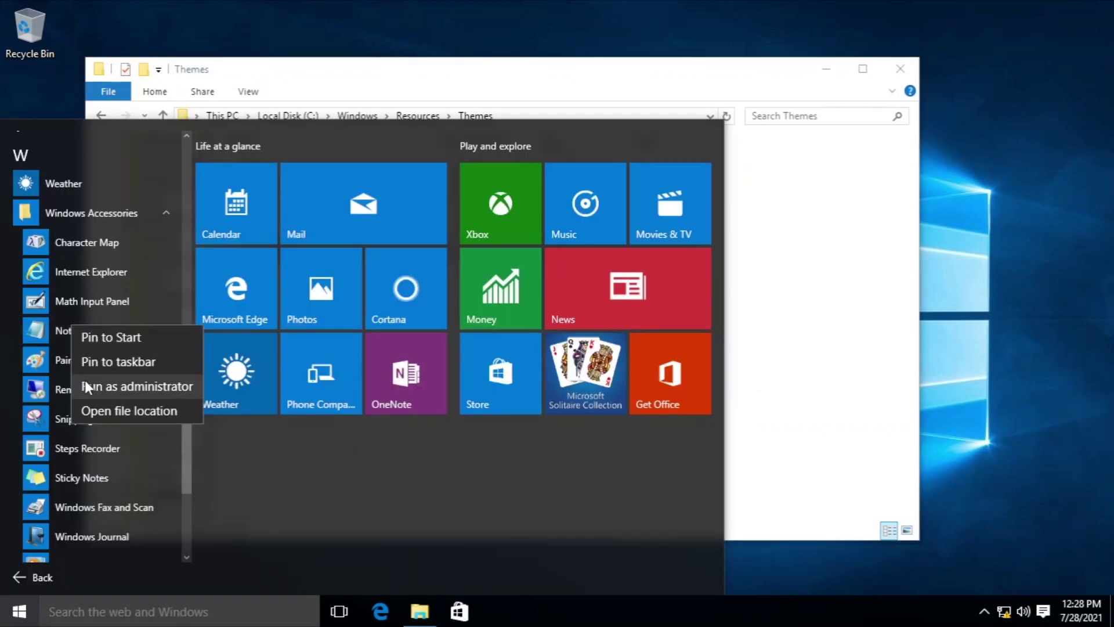
pyautogui.click(85, 380)
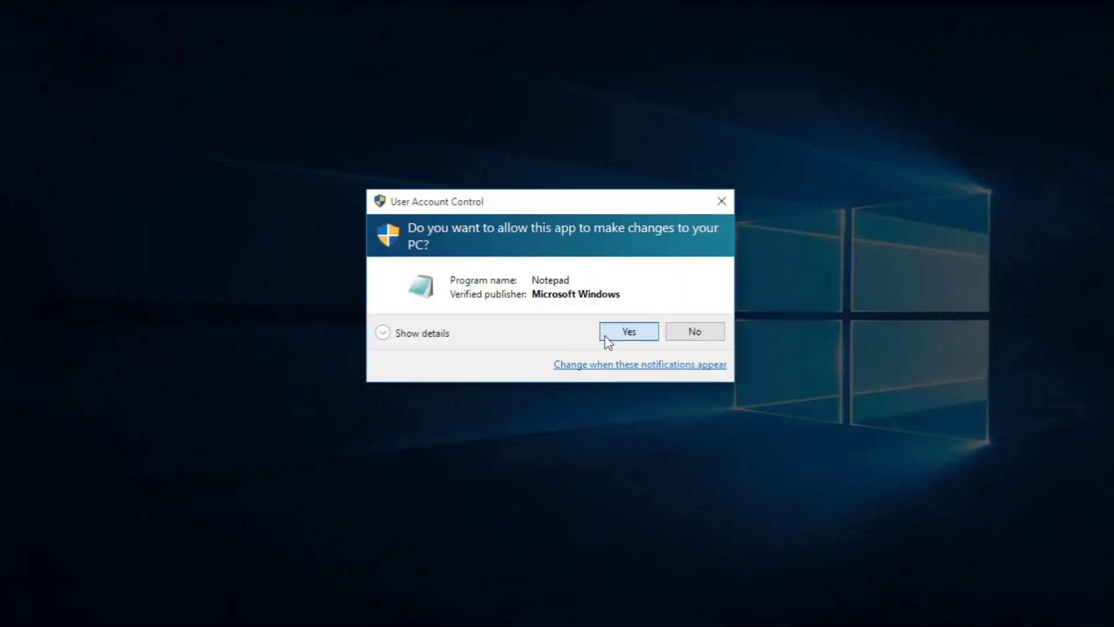
# Step: Open Themes\windows.theme in Notepad running as administrator
pyautogui.click(605, 336)
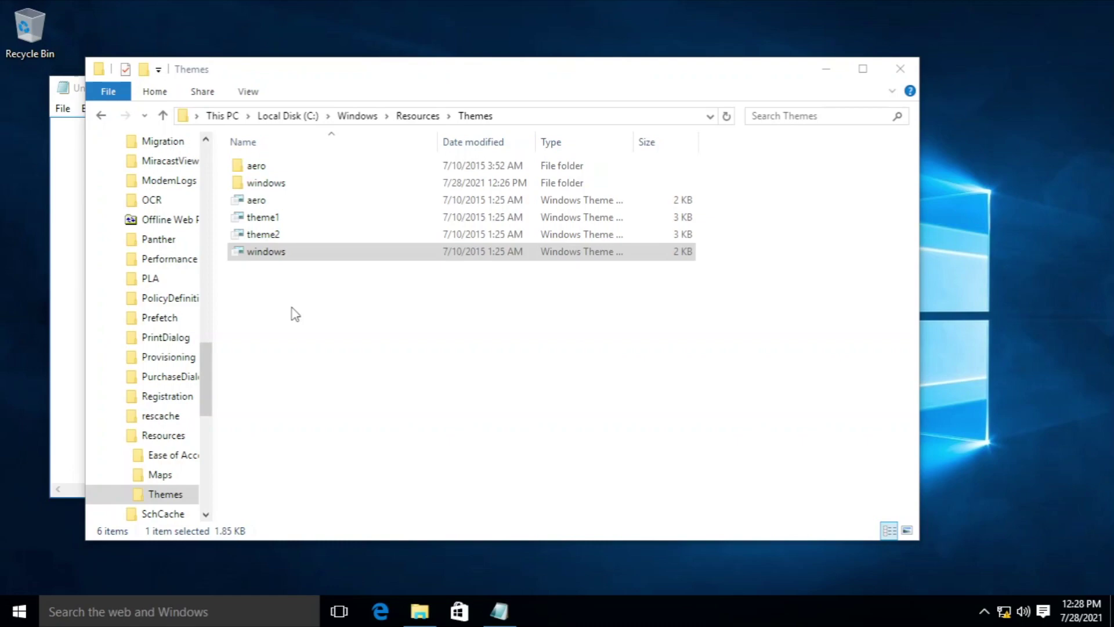
pyautogui.click(68, 185)
pyautogui.click(659, 546)
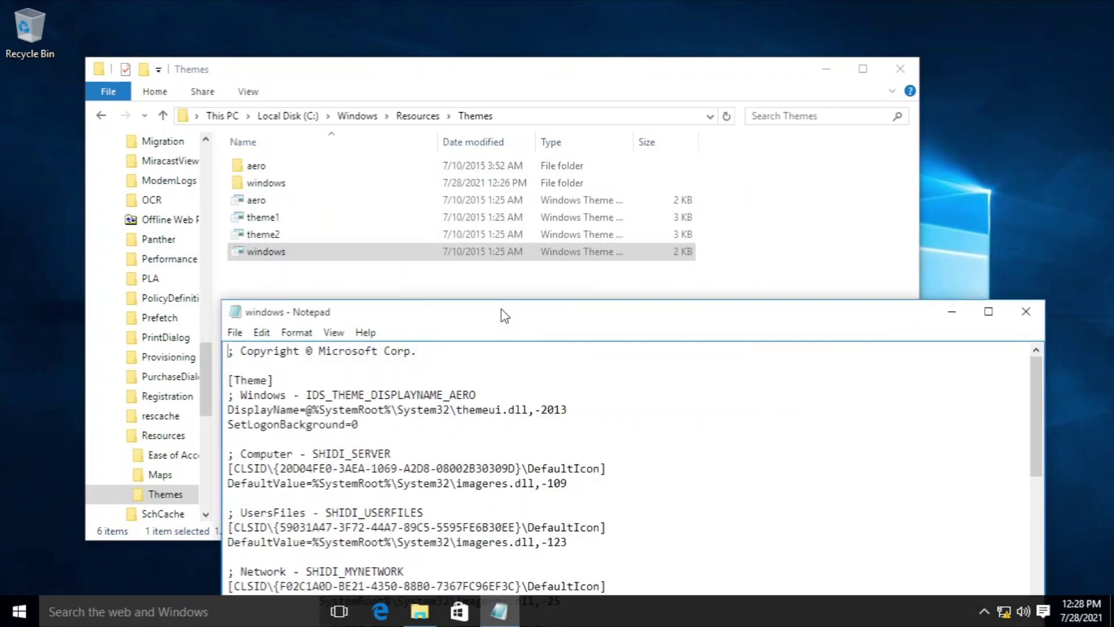
pyautogui.moveTo(499, 311); pyautogui.dragTo(480, 78)
pyautogui.scroll(-12, 604, 286)
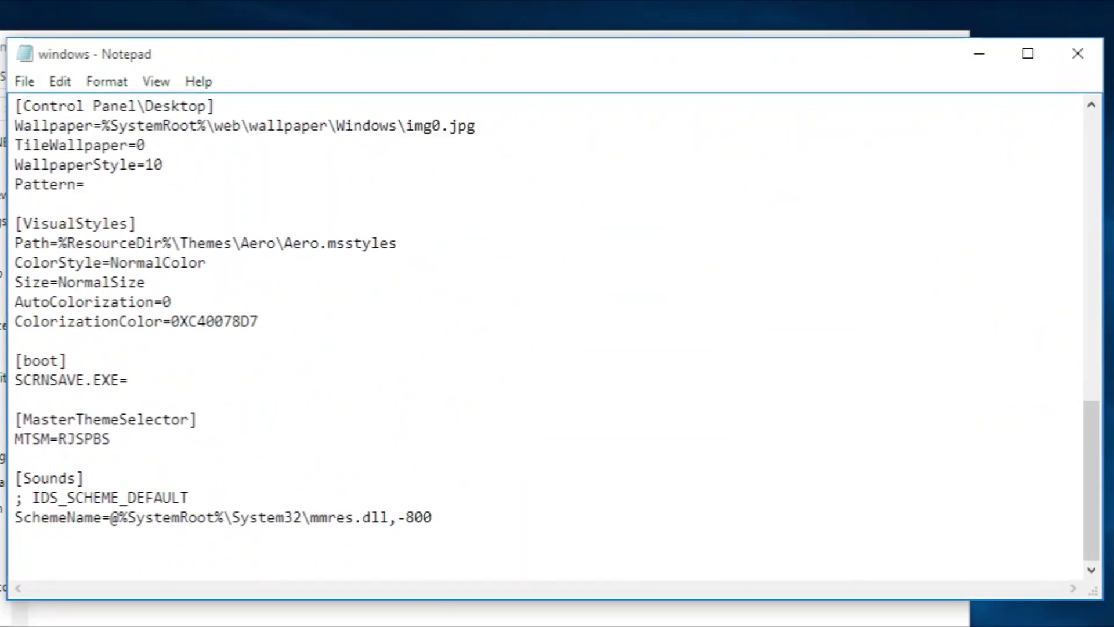
# Step: Change the Path line to %ResourceDir%\Themes\Windows\Windows.msstyles, save, and apply the theme
pyautogui.press('BackSpace')
pyautogui.press('BackSpace')
pyautogui.press('BackSpace')
pyautogui.press('BackSpace')
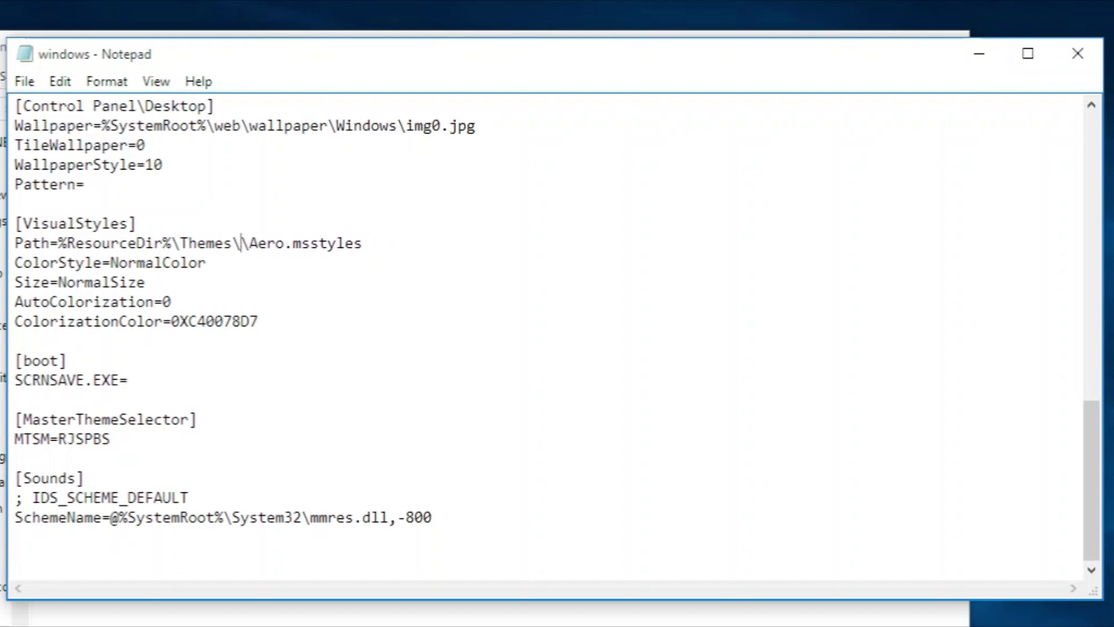
pyautogui.write('WIndow')
pyautogui.press('BackSpace')
pyautogui.press('BackSpace')
pyautogui.press('BackSpace')
pyautogui.press('BackSpace')
pyautogui.press('BackSpace')
pyautogui.write('indows')
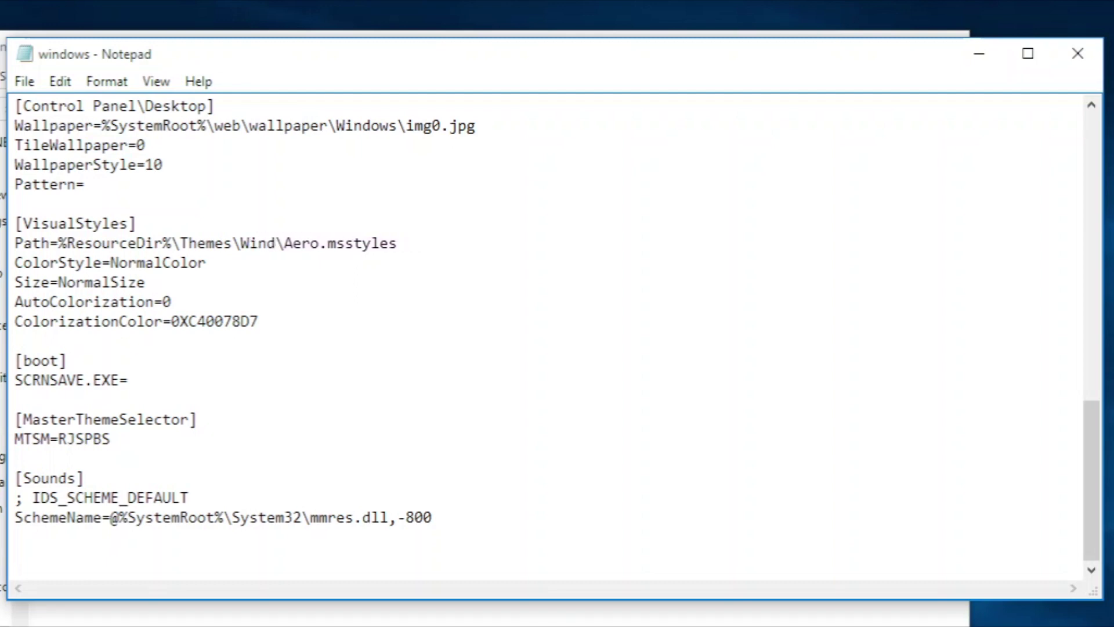
pyautogui.press('Right')
pyautogui.hotkey('shift', 'Right')
pyautogui.hotkey('shift', 'Right')
pyautogui.hotkey('shift', 'Right')
pyautogui.write('Windows')
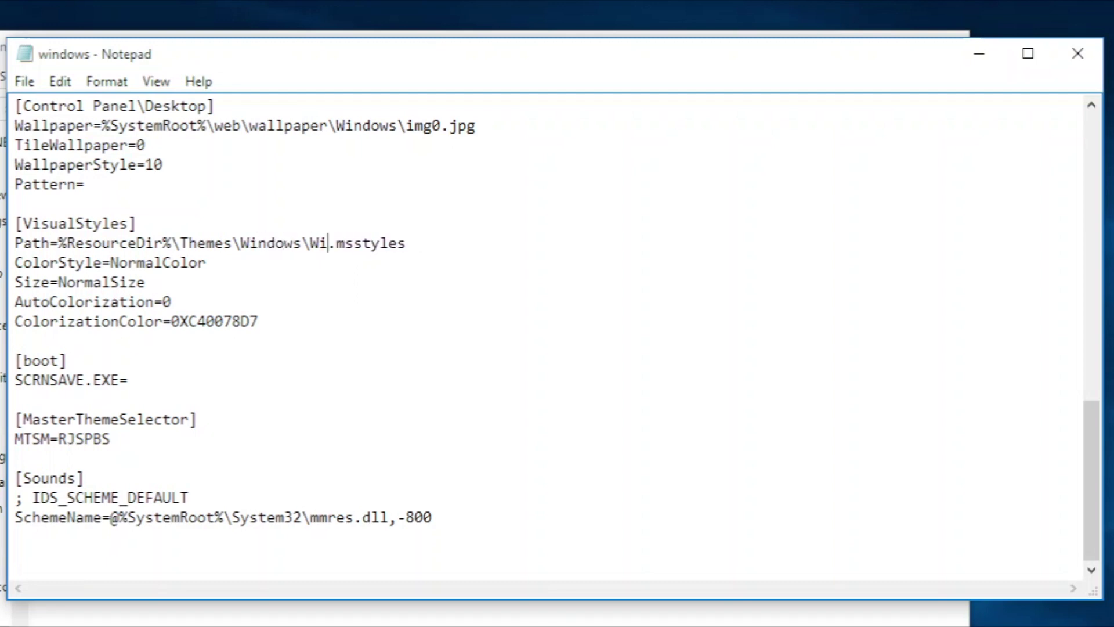
pyautogui.click(21, 82)
pyautogui.click(45, 154)
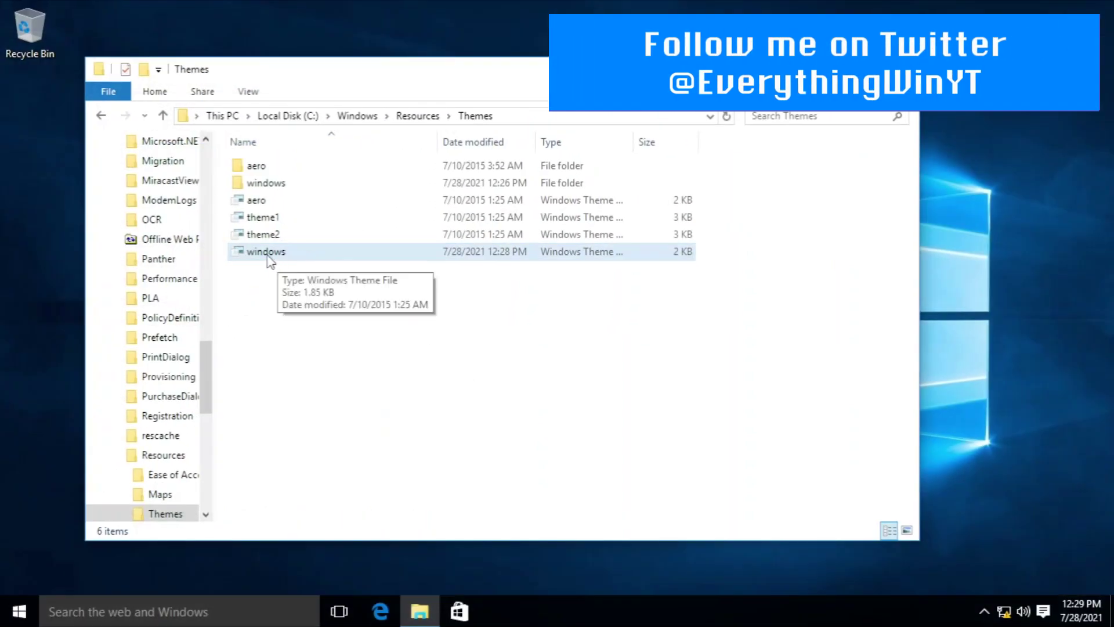
pyautogui.doubleClick(269, 254)
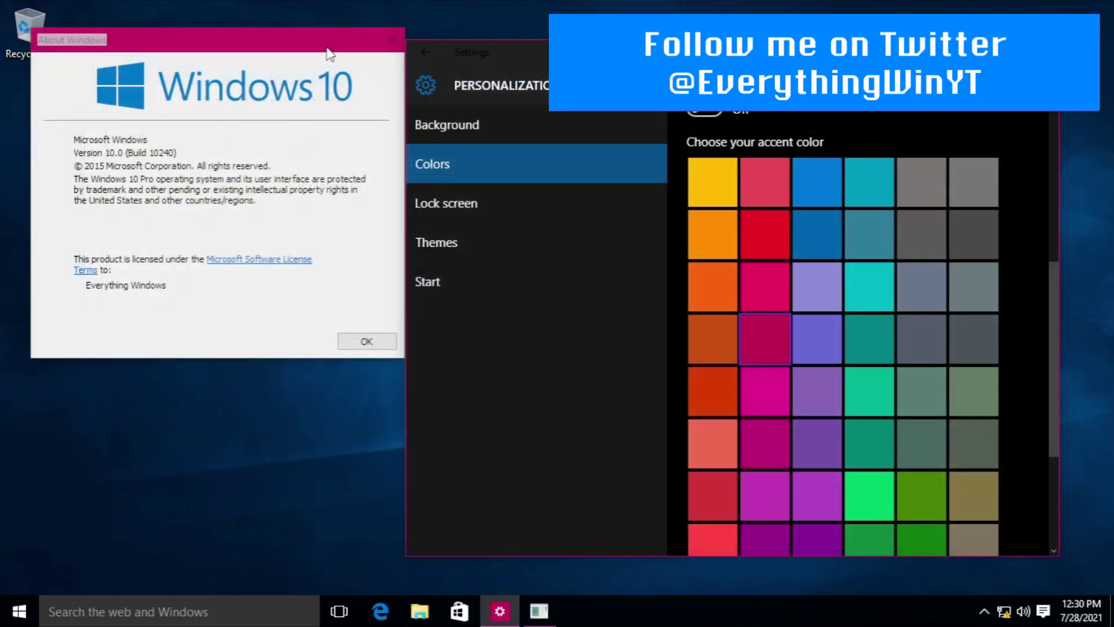
# Step: Pick the red-orange accent swatch in Personalization > Colors
pyautogui.click(712, 395)
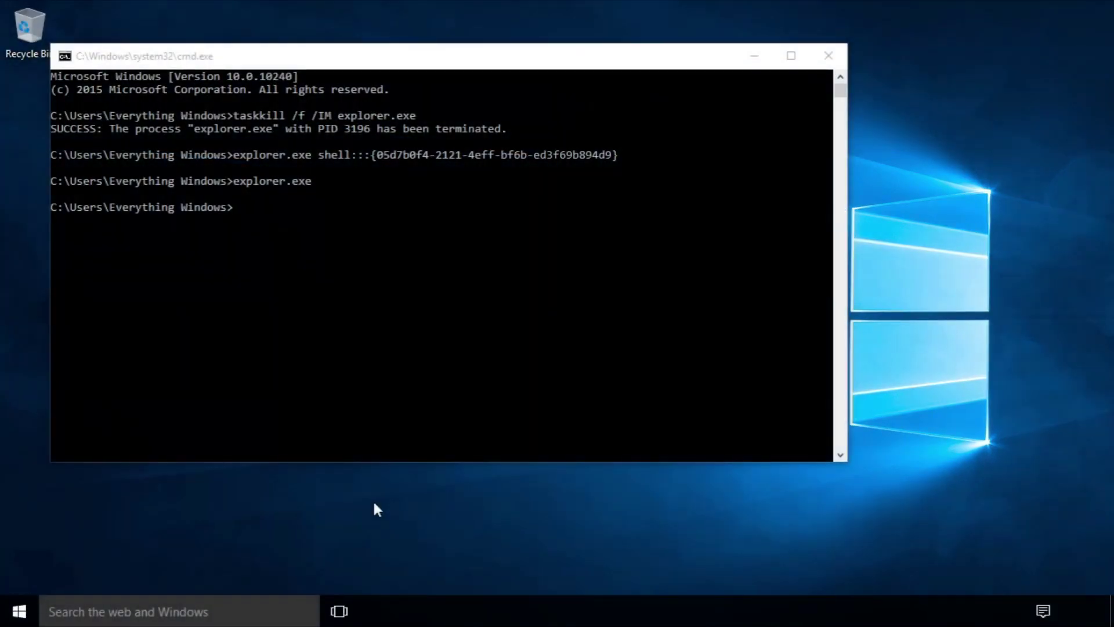
# Step: Rerun explorer.exe in Command Prompt and recall the shell:::{05d7b0f4-2121-4eff-bf6b-ed3f69b894d9} command
pyautogui.click(409, 403)
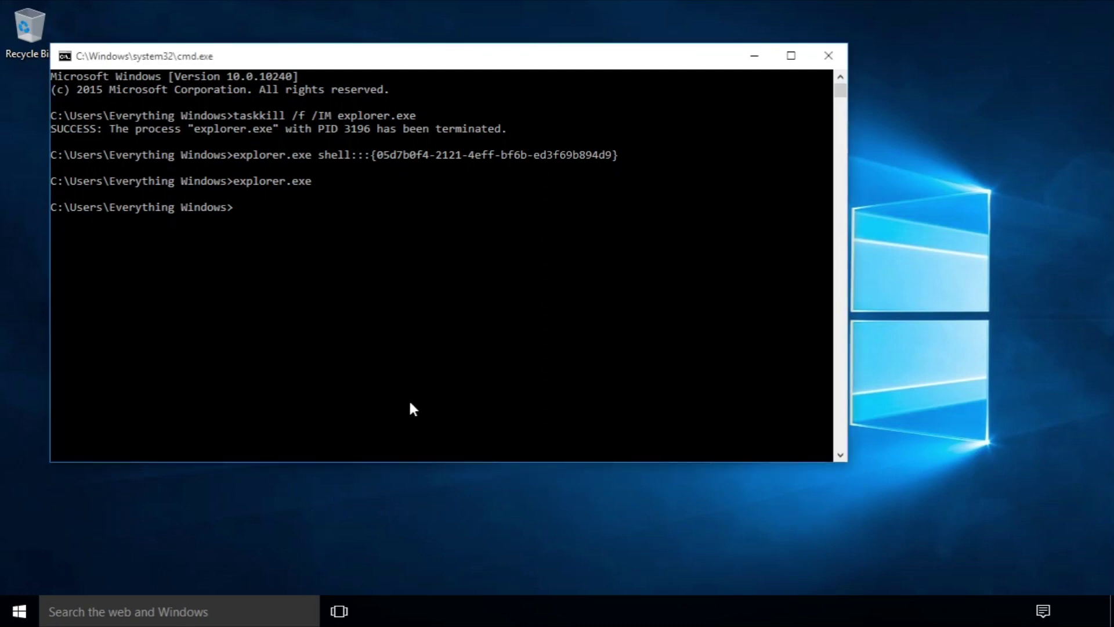
pyautogui.press('Up')
pyautogui.press('Return')
pyautogui.press('Up')
pyautogui.press('Up')
pyautogui.press('Up')
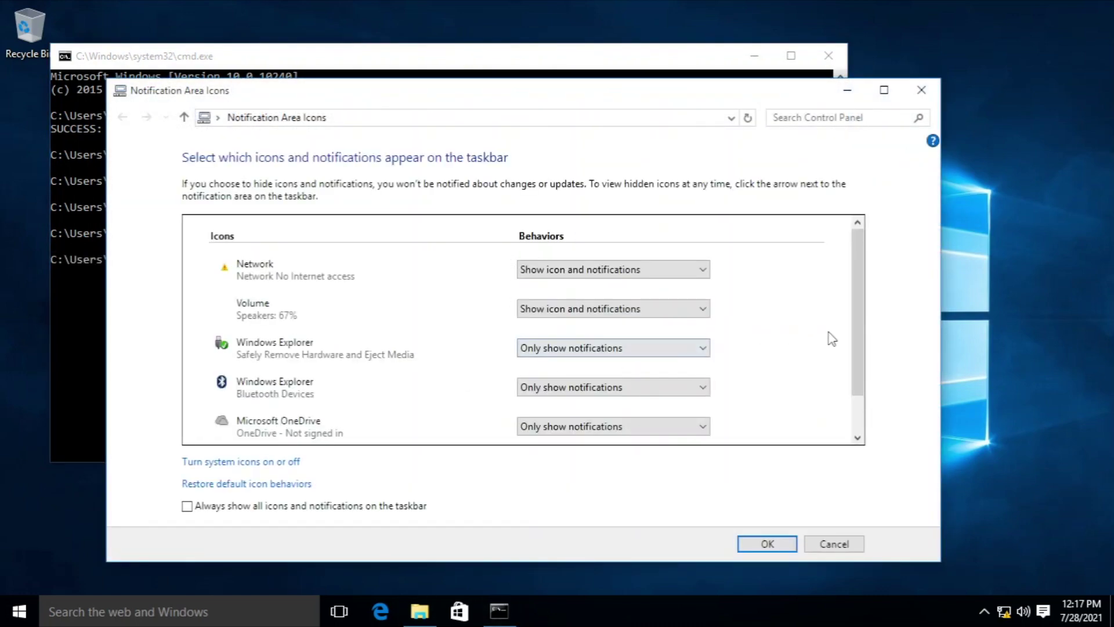
# Step: Scroll through the Notification Area Icons list of taskbar icons
pyautogui.scroll(-1, 861, 348)
pyautogui.scroll(1, 863, 342)
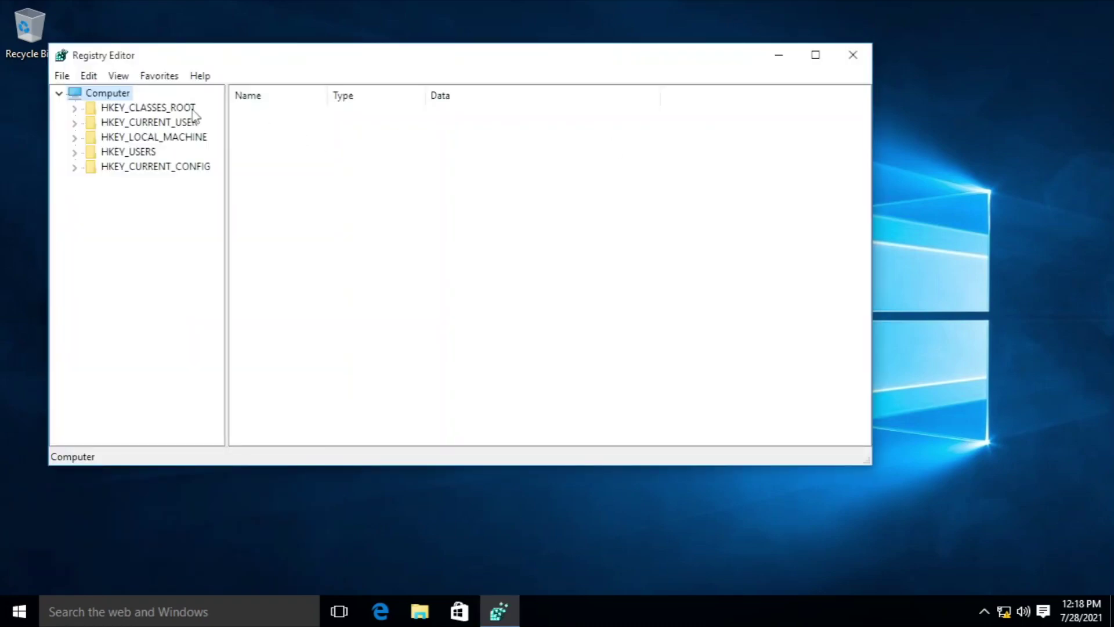
# Step: Browse to HKLM\SOFTWARE\Microsoft\Windows\CurrentVersion\ImmersiveShell
pyautogui.click(74, 137)
pyautogui.click(90, 211)
pyautogui.click(105, 285)
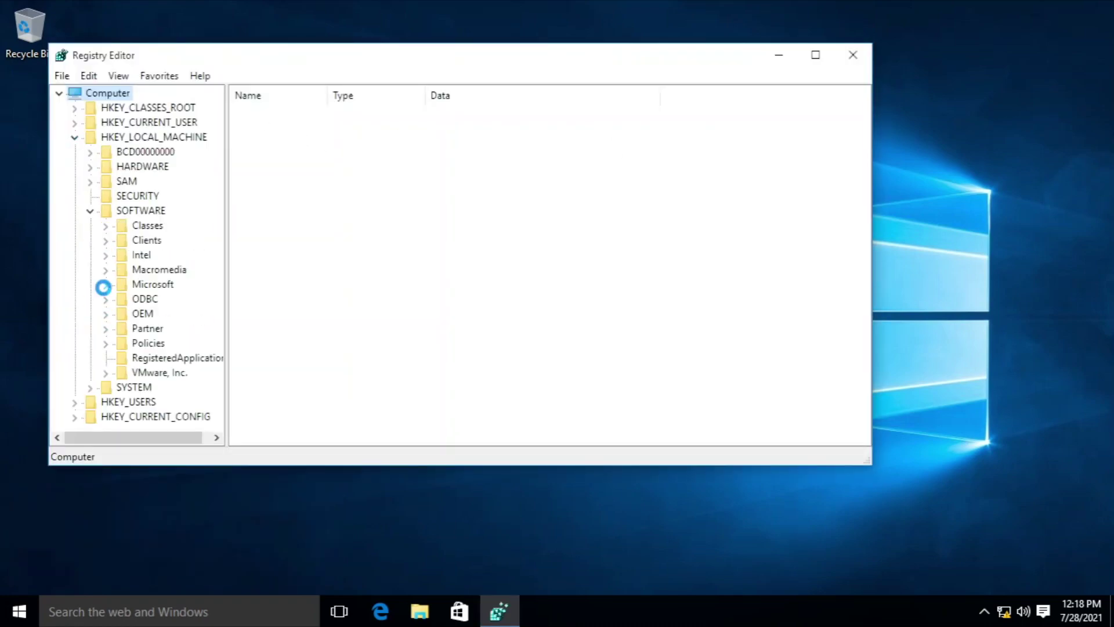
pyautogui.scroll(-20, 148, 373)
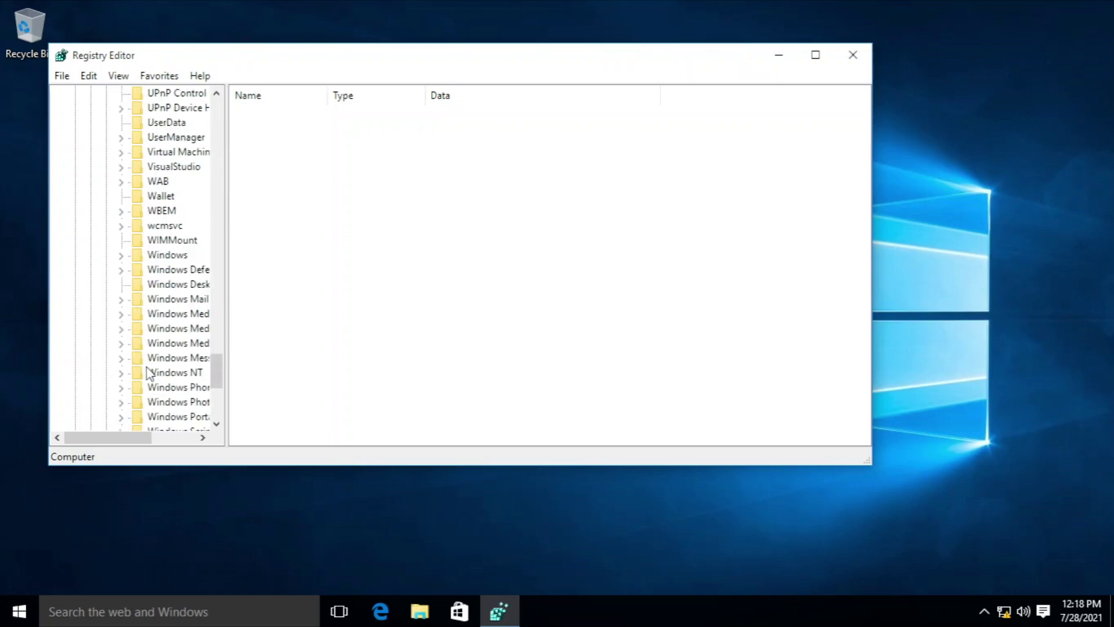
pyautogui.scroll(-1, 148, 373)
pyautogui.click(121, 210)
pyautogui.click(136, 239)
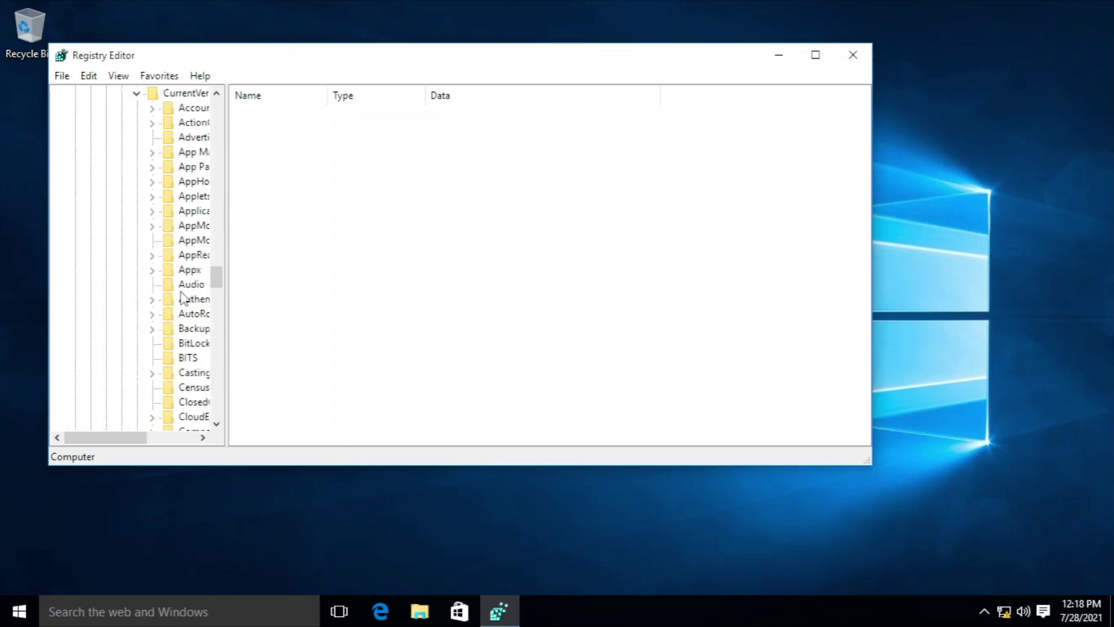
pyautogui.scroll(-12, 182, 298)
pyautogui.click(185, 225)
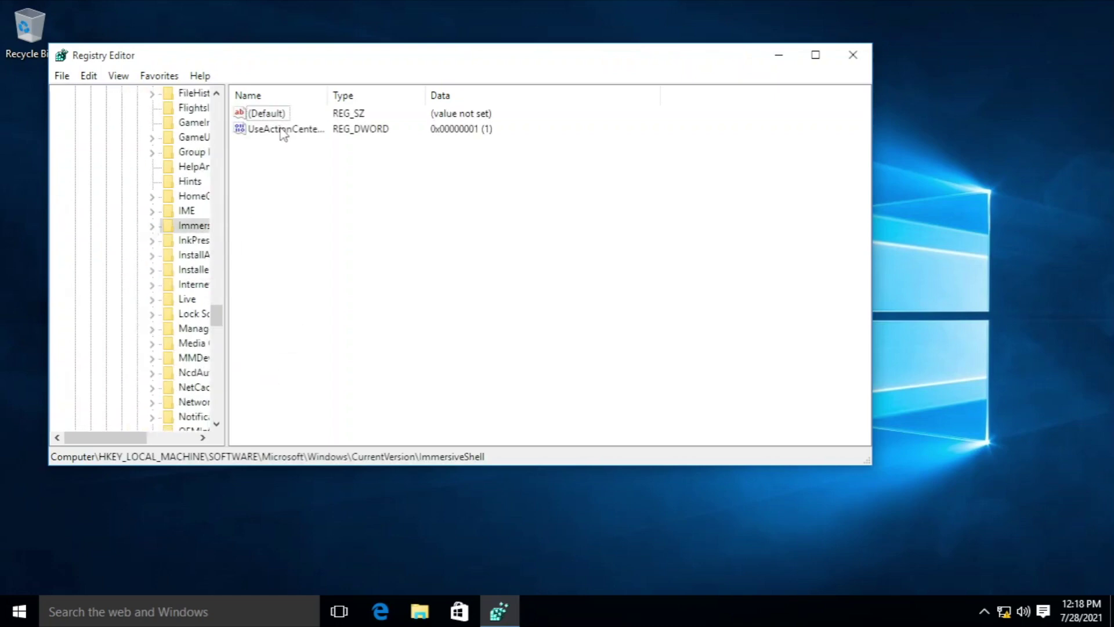
# Step: Set UseActionCenterExperience to 0 and show the old Notifications panel
pyautogui.rightClick(283, 133)
pyautogui.click(309, 139)
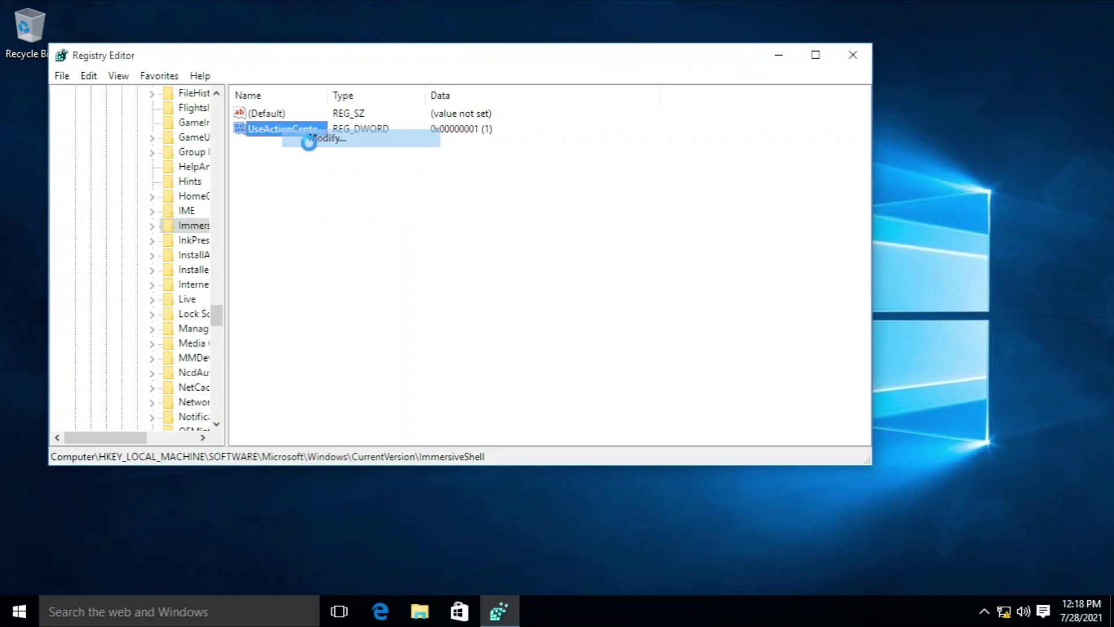
pyautogui.write('0')
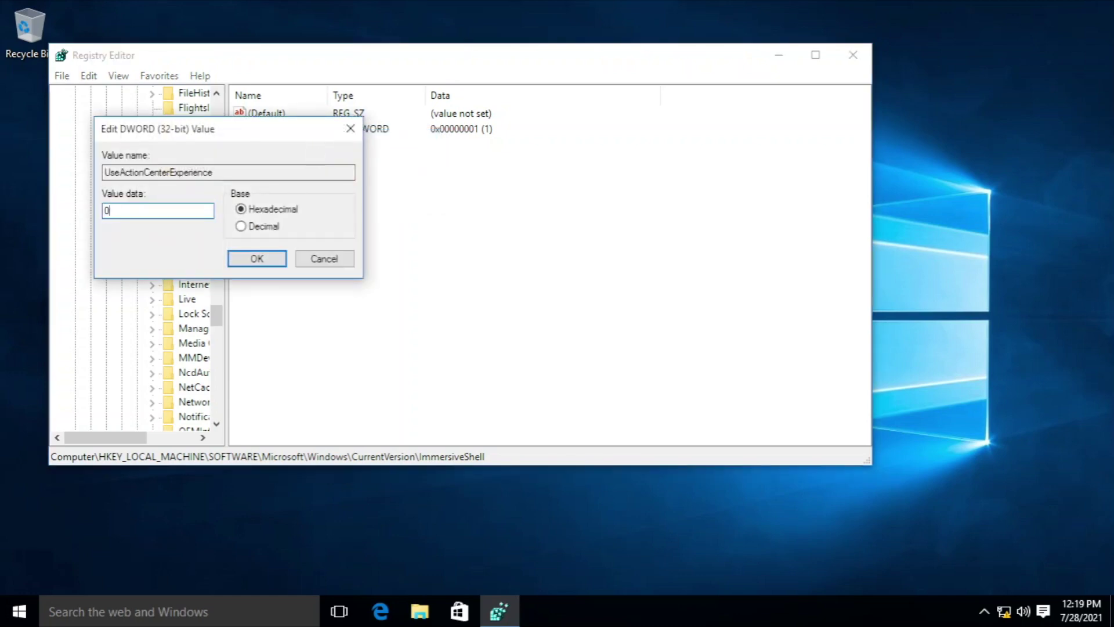
pyautogui.press('Return')
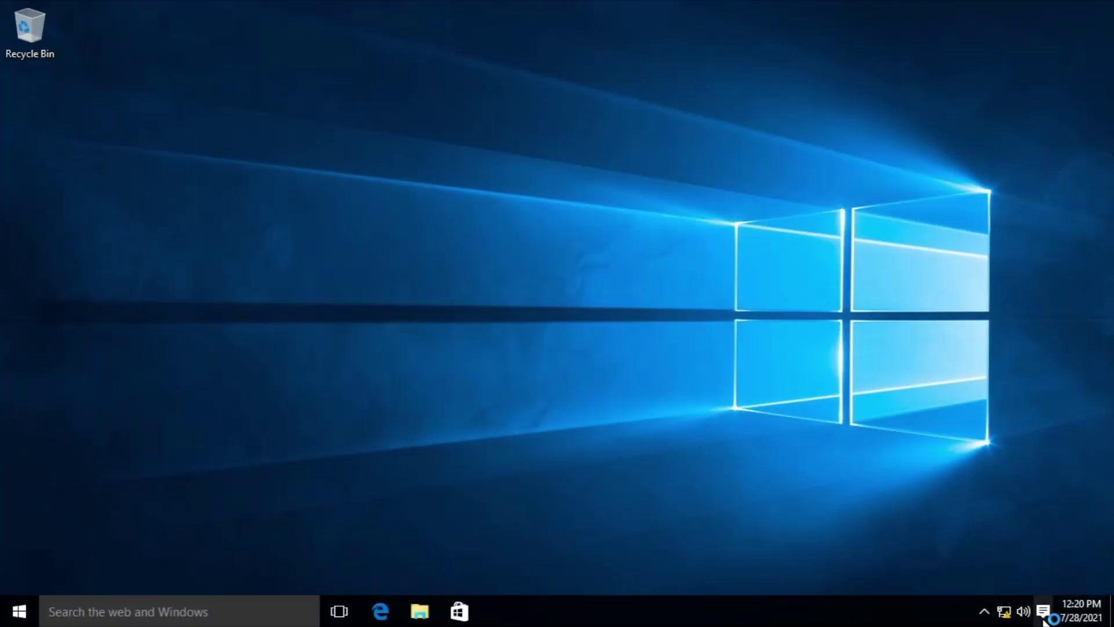
pyautogui.click(1043, 611)
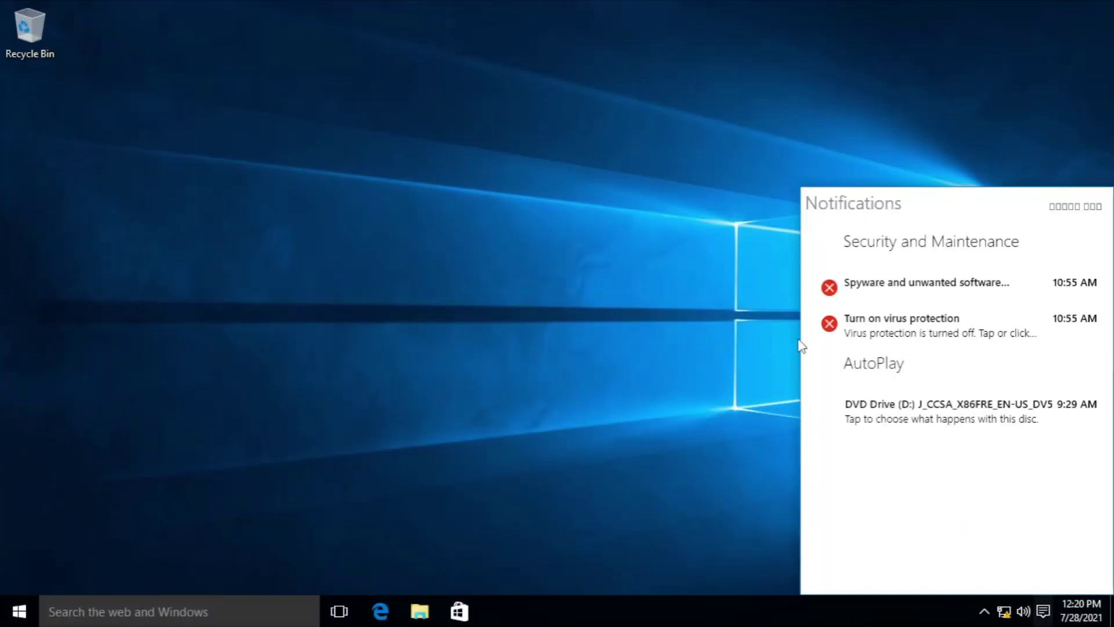
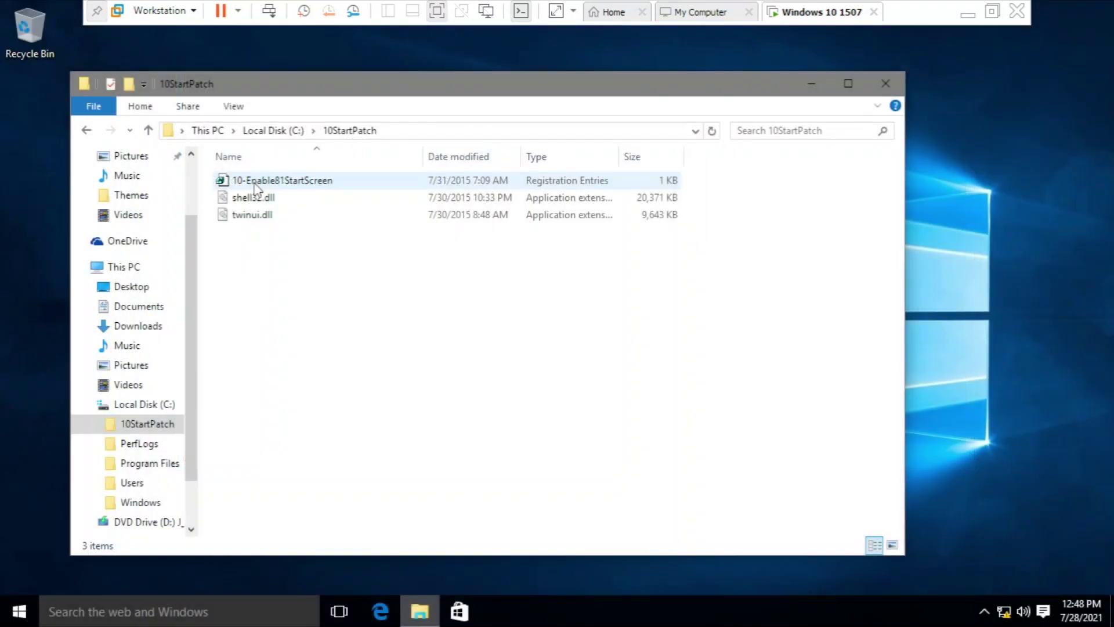
# Step: Merge the 10-Enable81StartScreen.reg patch from C:\10StartPatch into the registry
pyautogui.doubleClick(255, 181)
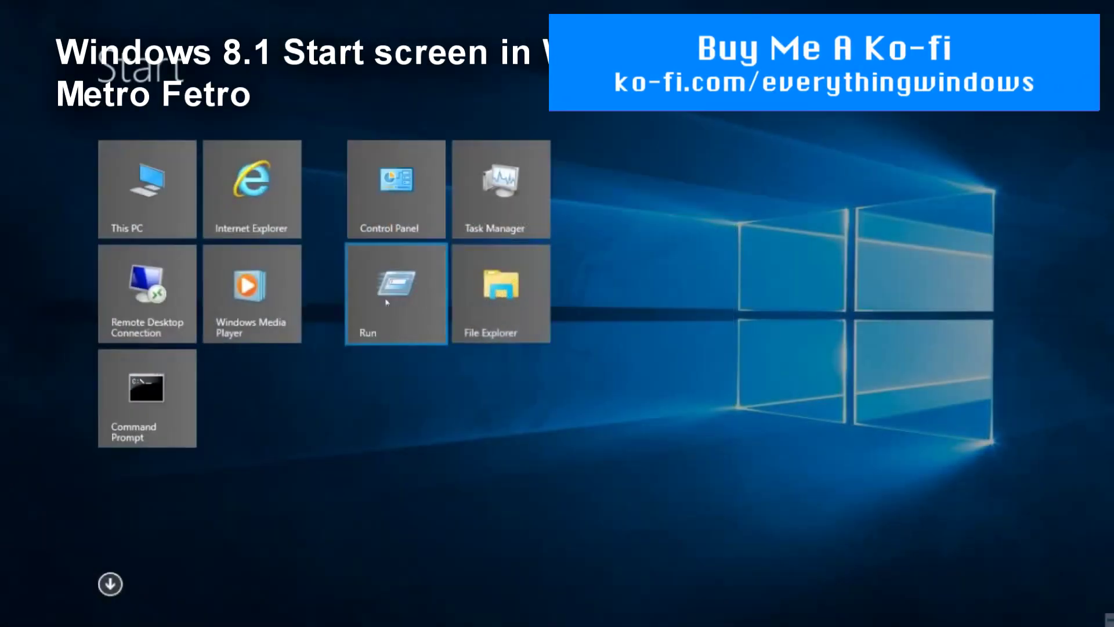
# Step: Move the Run and Command Prompt tiles into the first group, browse the Apps list, then zoom out
pyautogui.moveTo(401, 302)
pyautogui.mouseDown()
pyautogui.moveTo(471, 199)
pyautogui.moveTo(473, 220)
pyautogui.moveTo(385, 305)
pyautogui.mouseUp()
pyautogui.moveTo(150, 390); pyautogui.dragTo(216, 366)
pyautogui.click(108, 583)
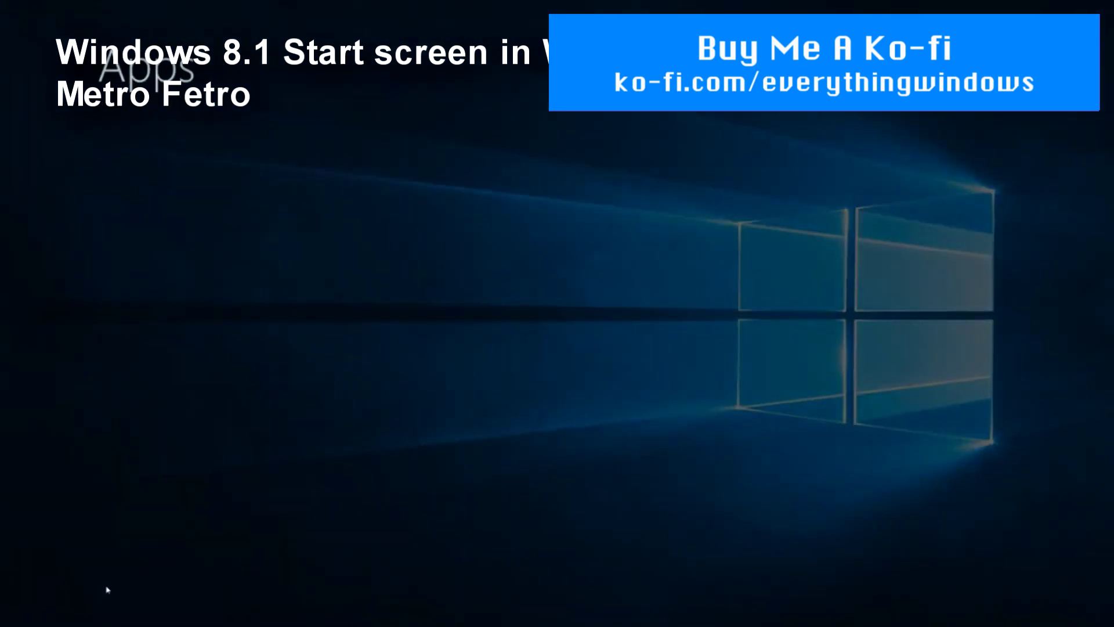
pyautogui.press('Right')
pyautogui.press('Right')
pyautogui.press('Right')
pyautogui.press('Right')
pyautogui.press('Right')
pyautogui.press('Home')
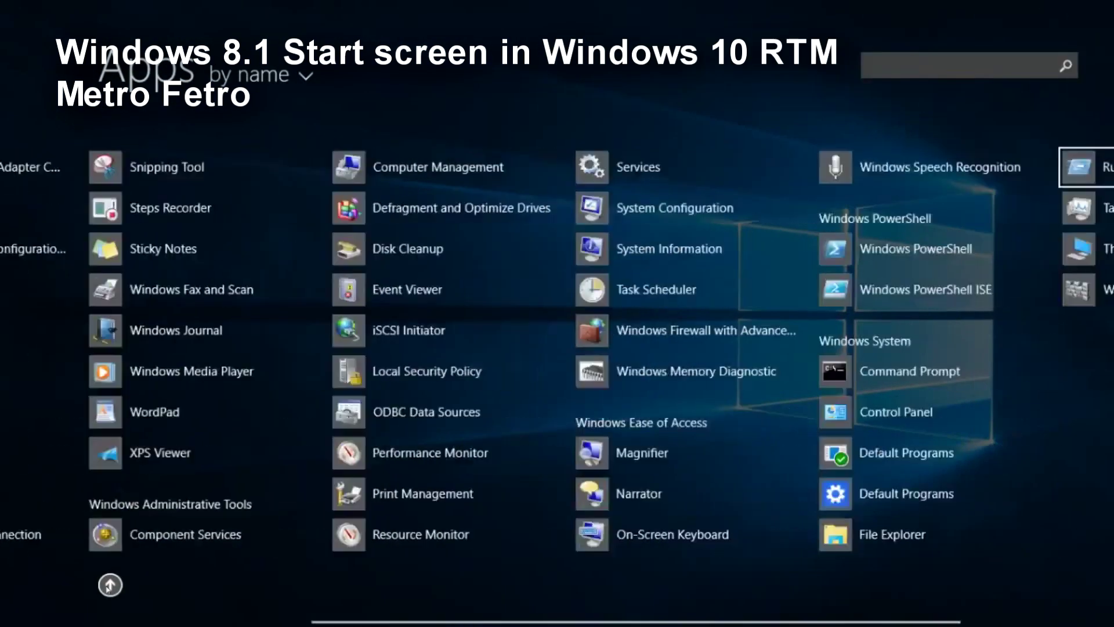
pyautogui.press('End')
pyautogui.press('Home')
pyautogui.press('pagedown')
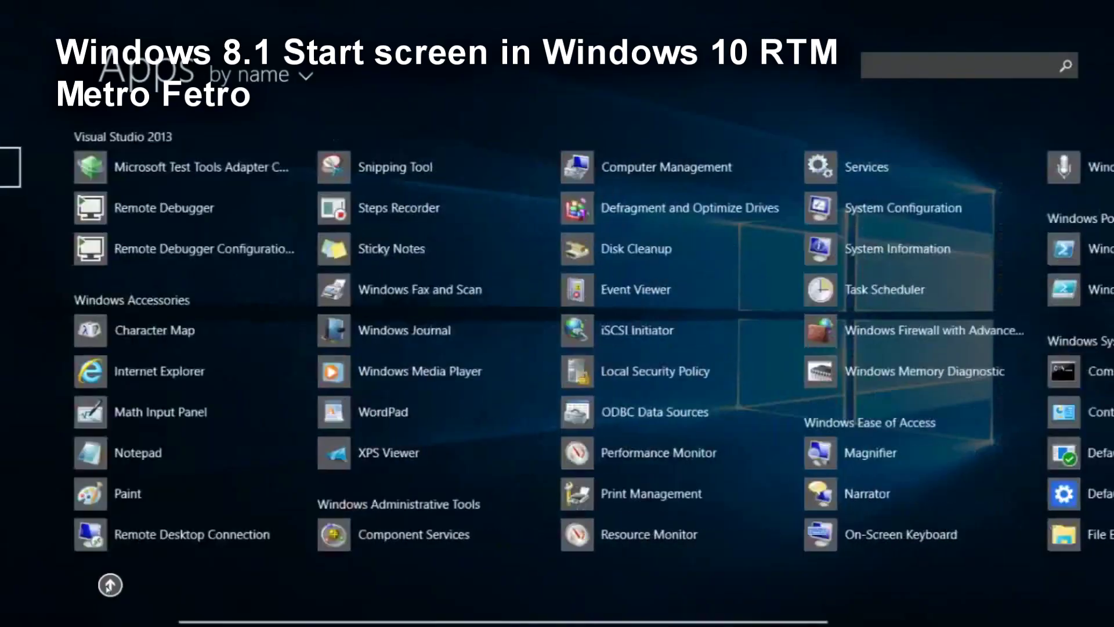
pyautogui.click(111, 584)
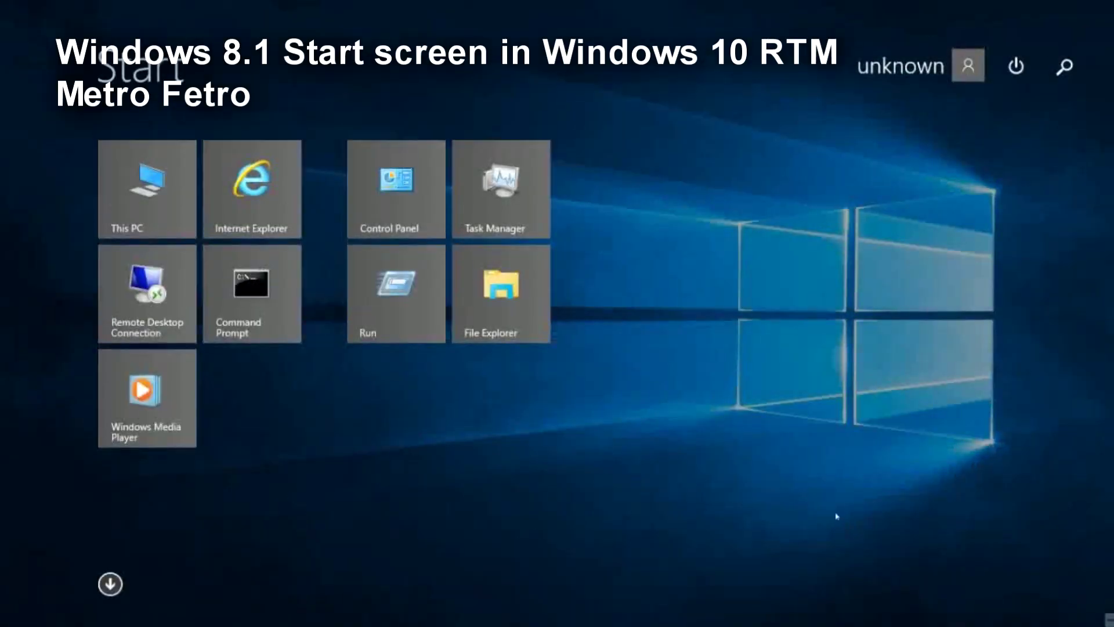
pyautogui.click(1108, 620)
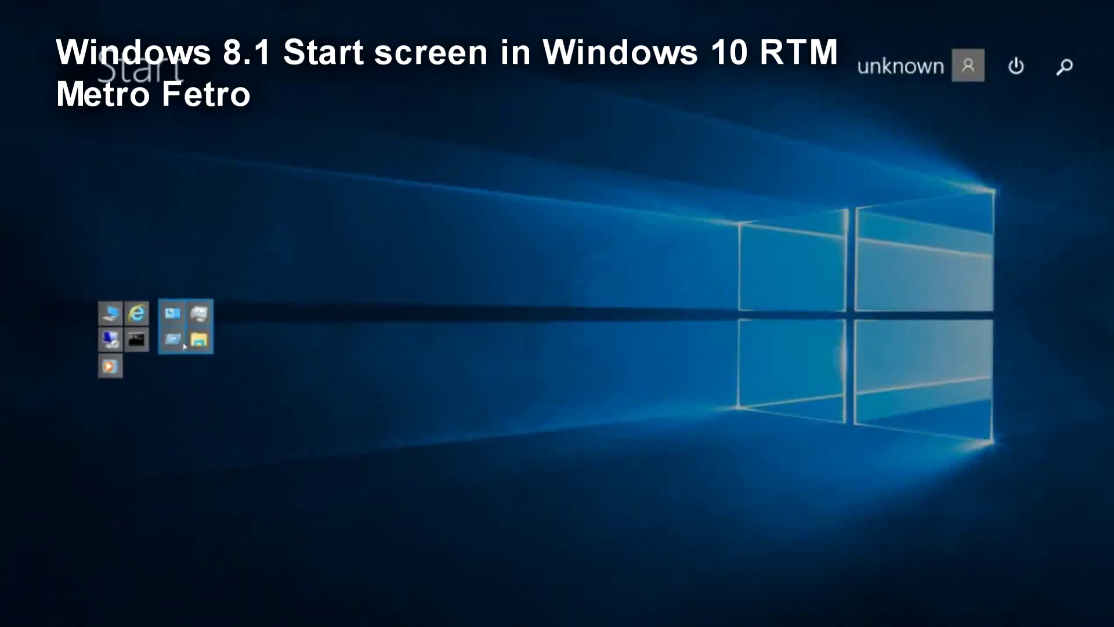